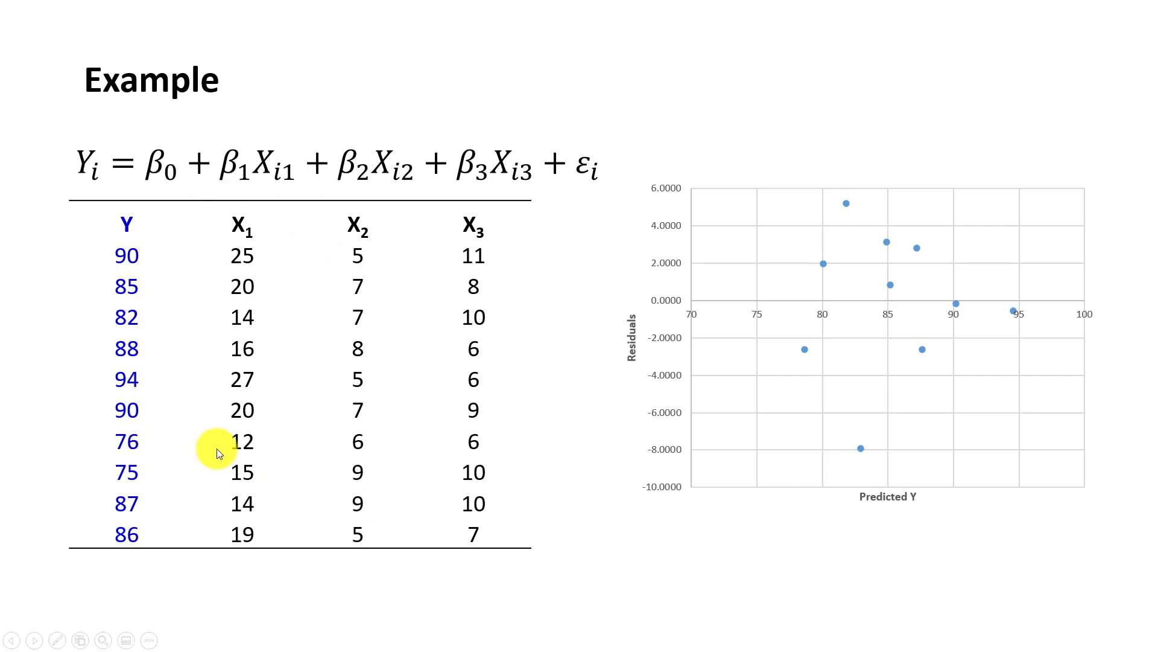
End the PowerPoint slideshow and bring the Excel workbook Book1 to the front
key(Escape)
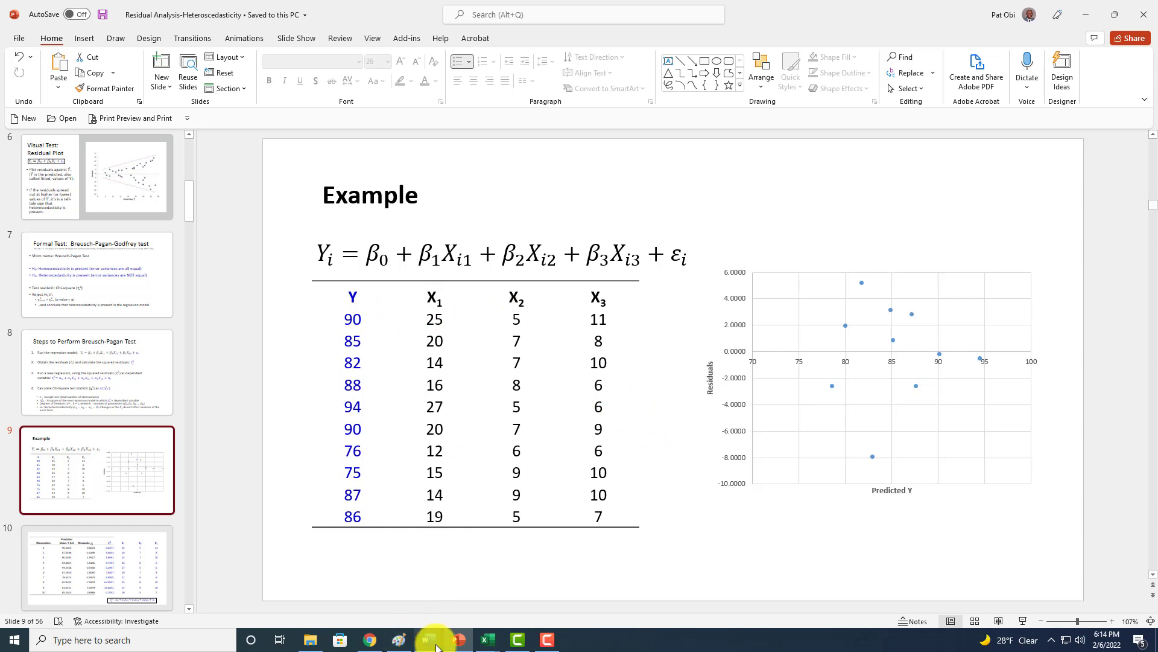
mouse_move(491, 644)
click(523, 597)
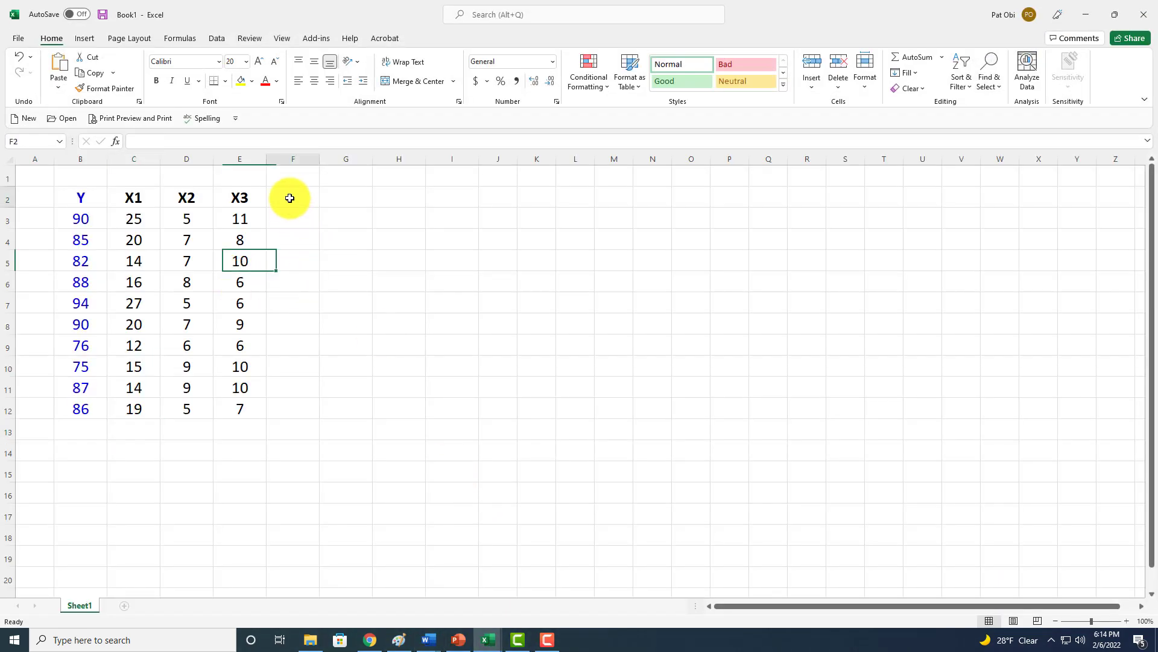
Choose Regression from the Data Analysis tools
click(292, 194)
click(217, 38)
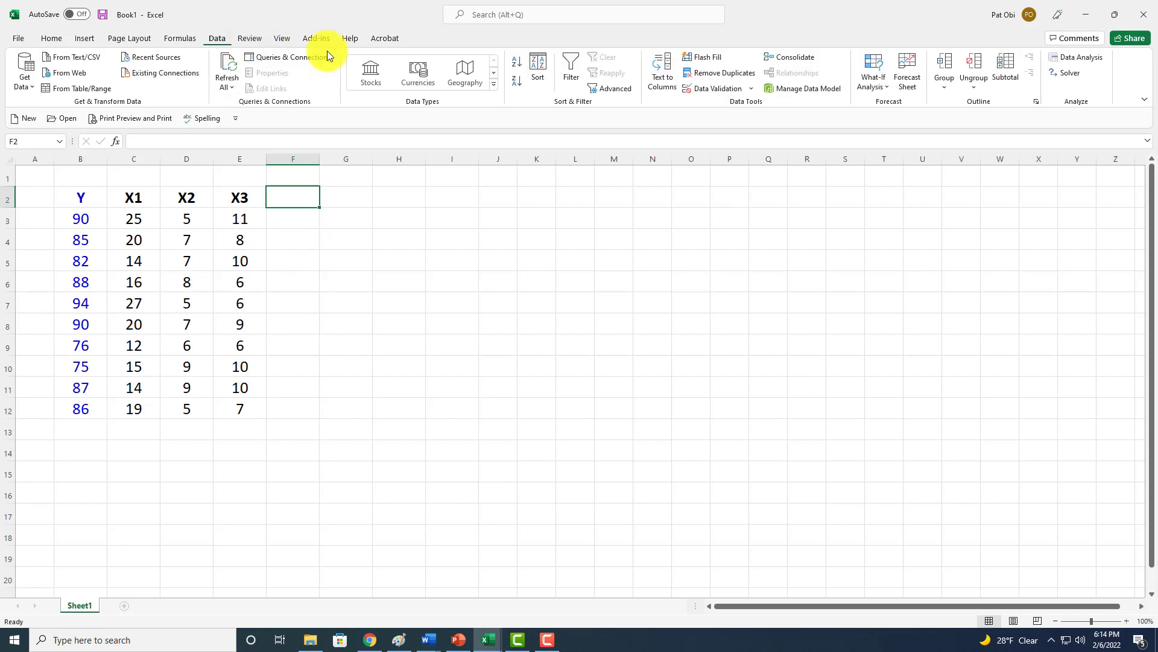
click(1092, 58)
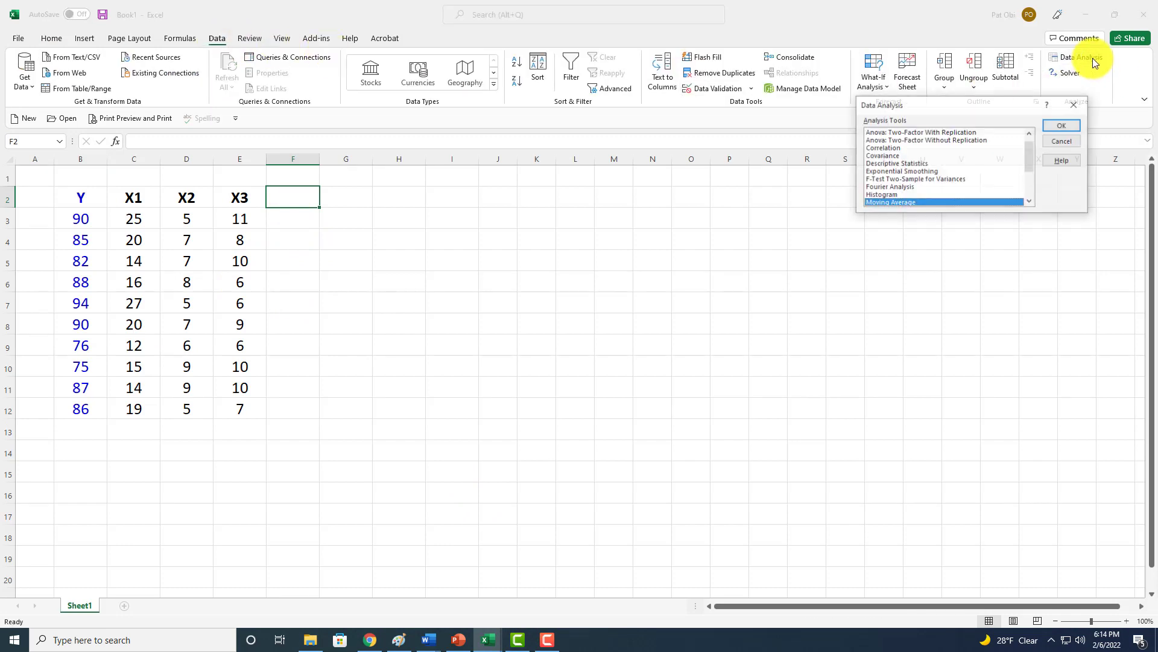
drag(1034, 156, 1030, 169)
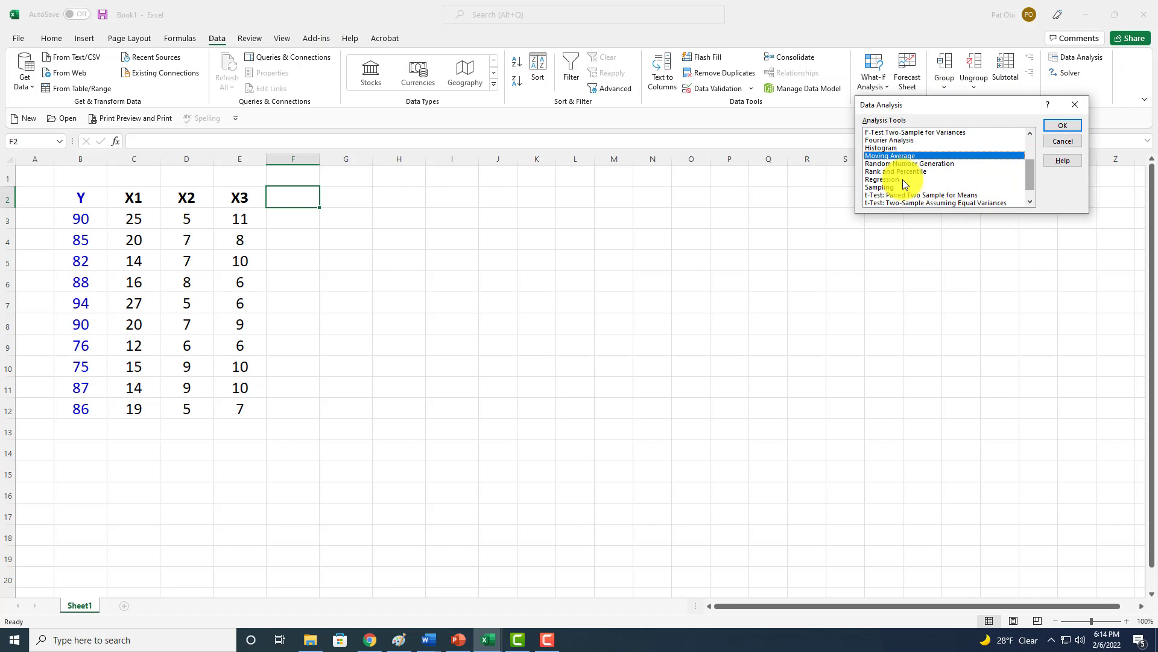
click(882, 179)
click(1061, 126)
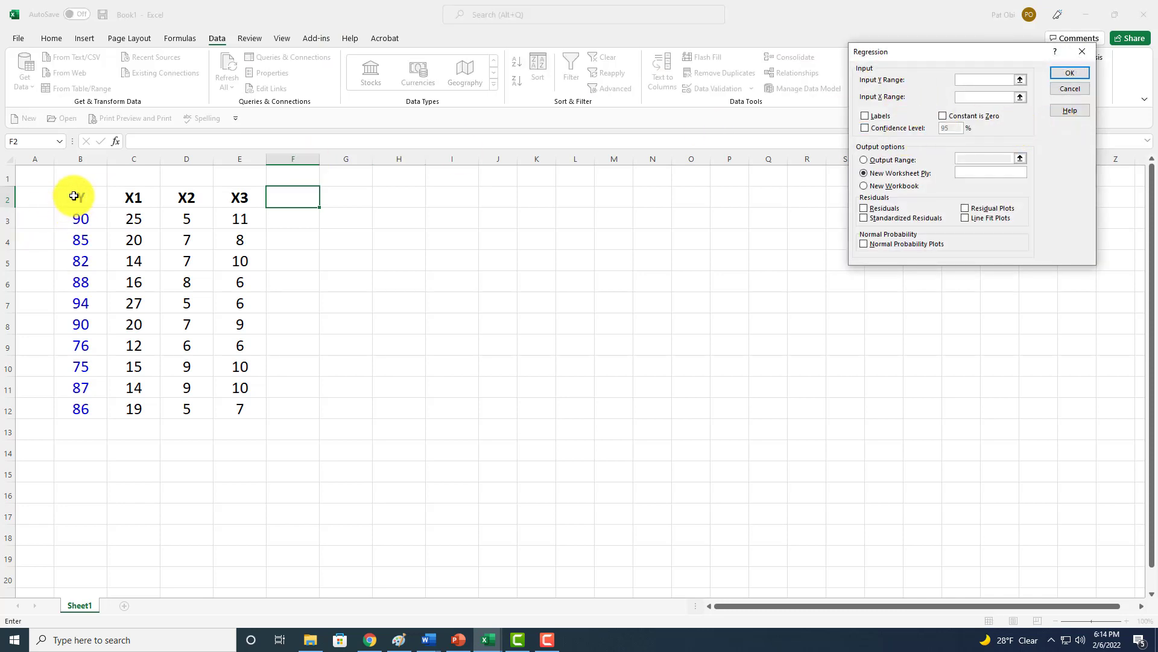
Set Y range B2:B12, X range C2:E12, Labels, output at A14, plus residuals and residual plots
drag(75, 193, 68, 411)
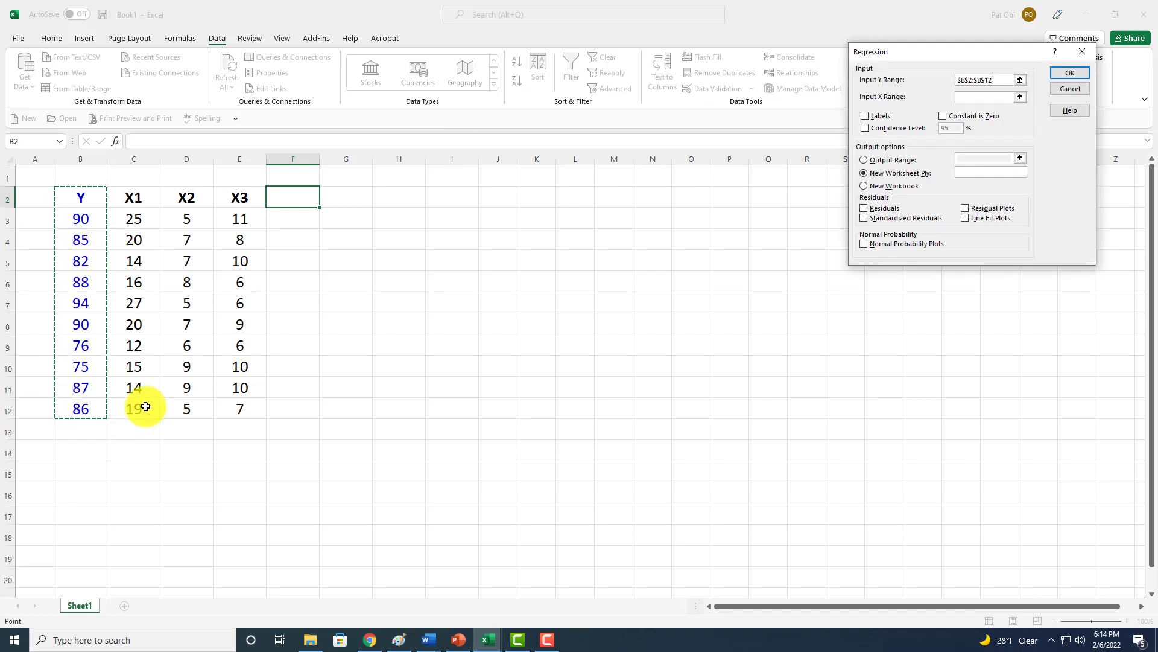
click(987, 98)
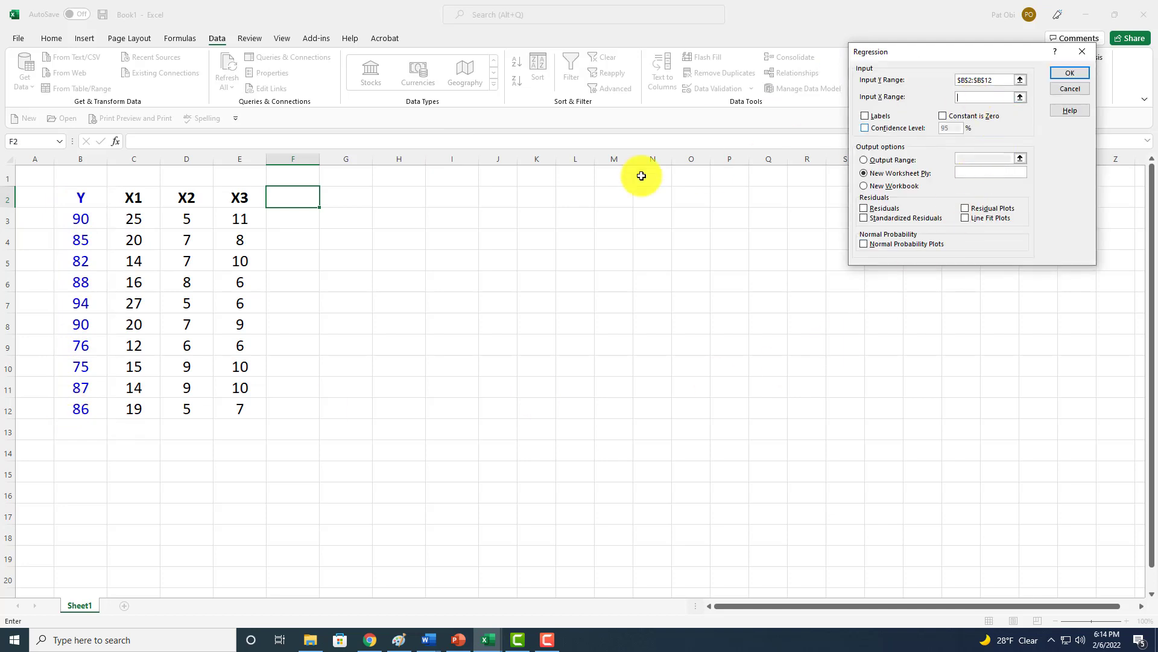
drag(130, 196, 226, 399)
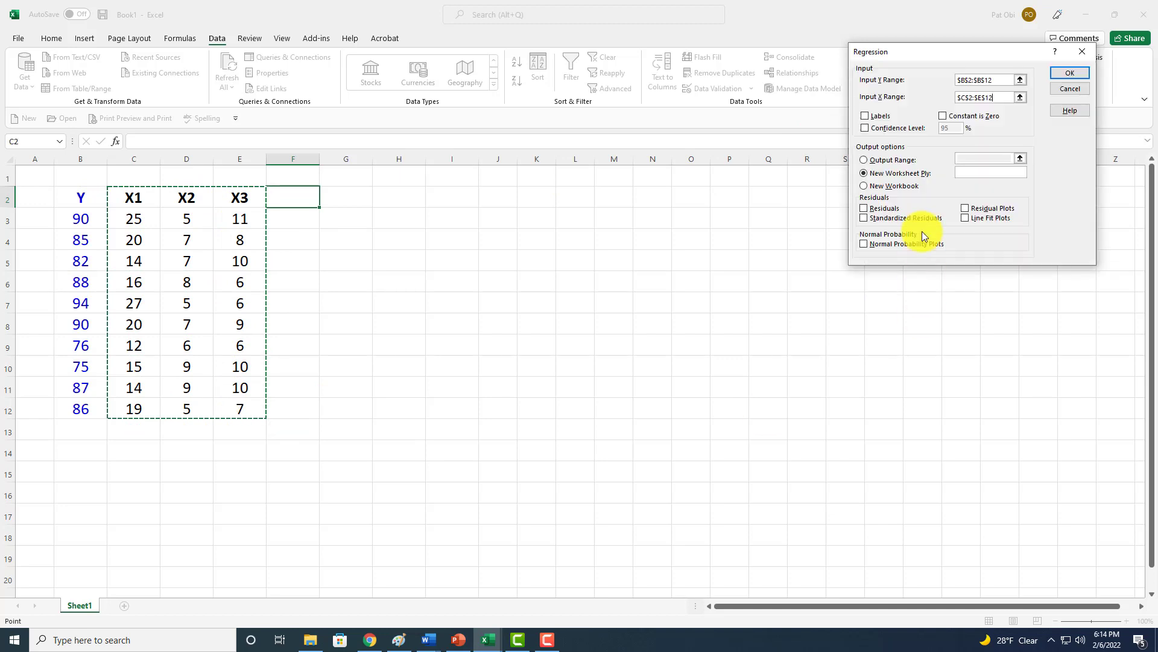
click(864, 117)
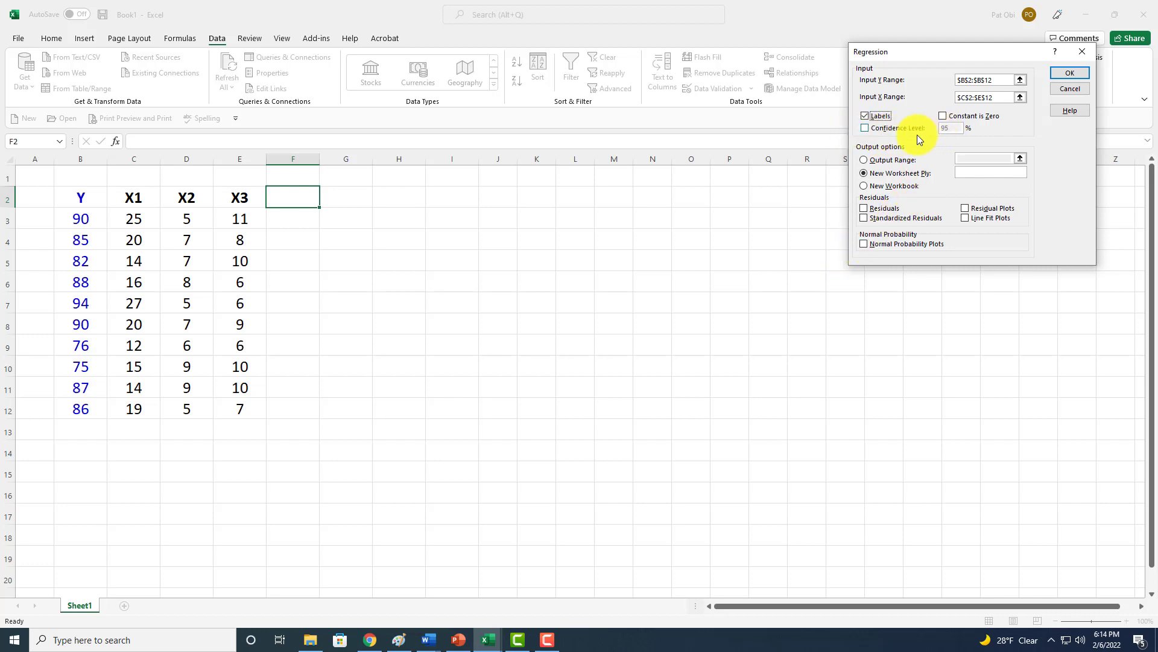
click(864, 160)
click(965, 157)
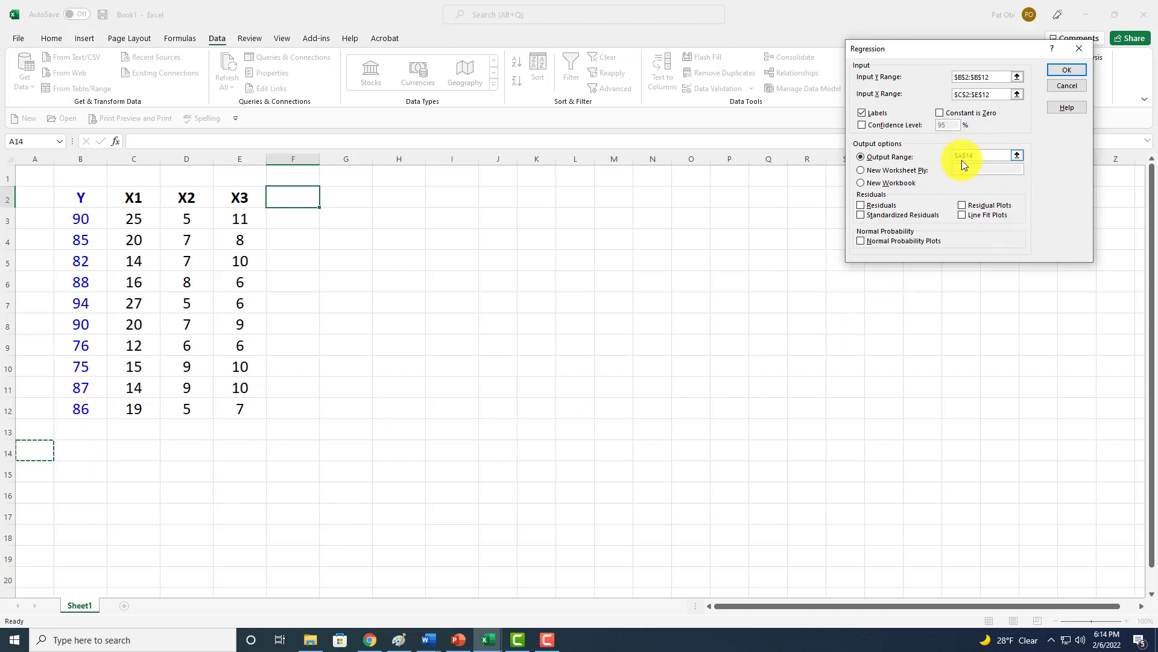
click(962, 206)
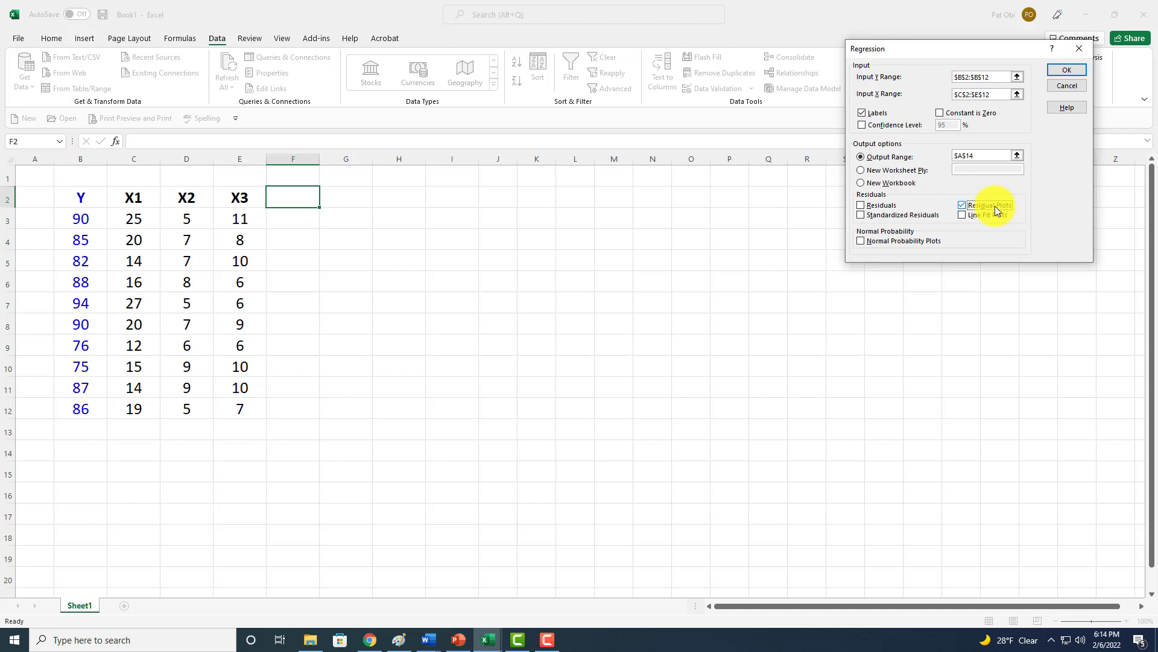
click(860, 205)
Run the regression and line up the X3, X2 and X1 residual plots in a row
click(1065, 74)
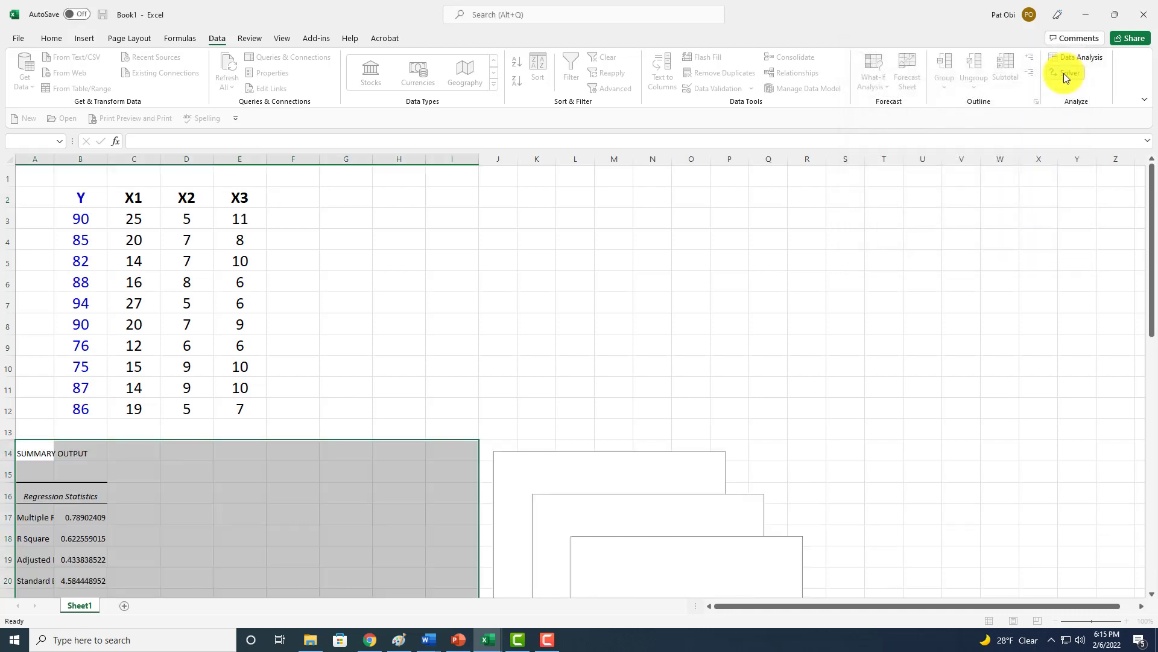
scroll(191, 397, down, 3)
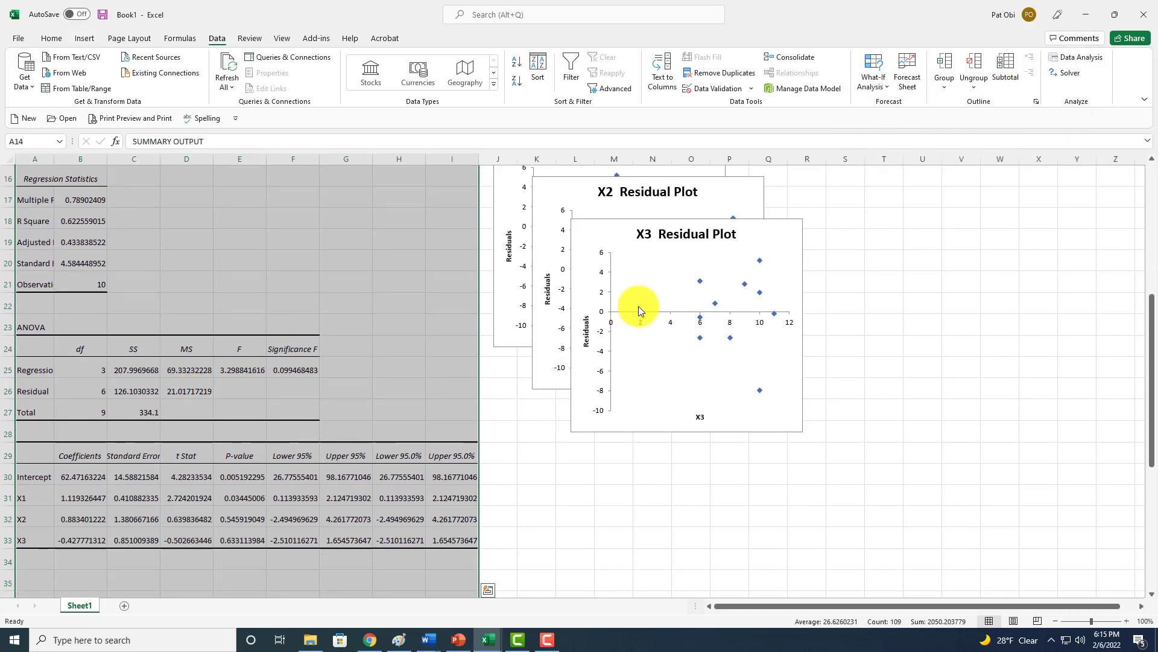
click(596, 243)
drag(596, 244, 899, 275)
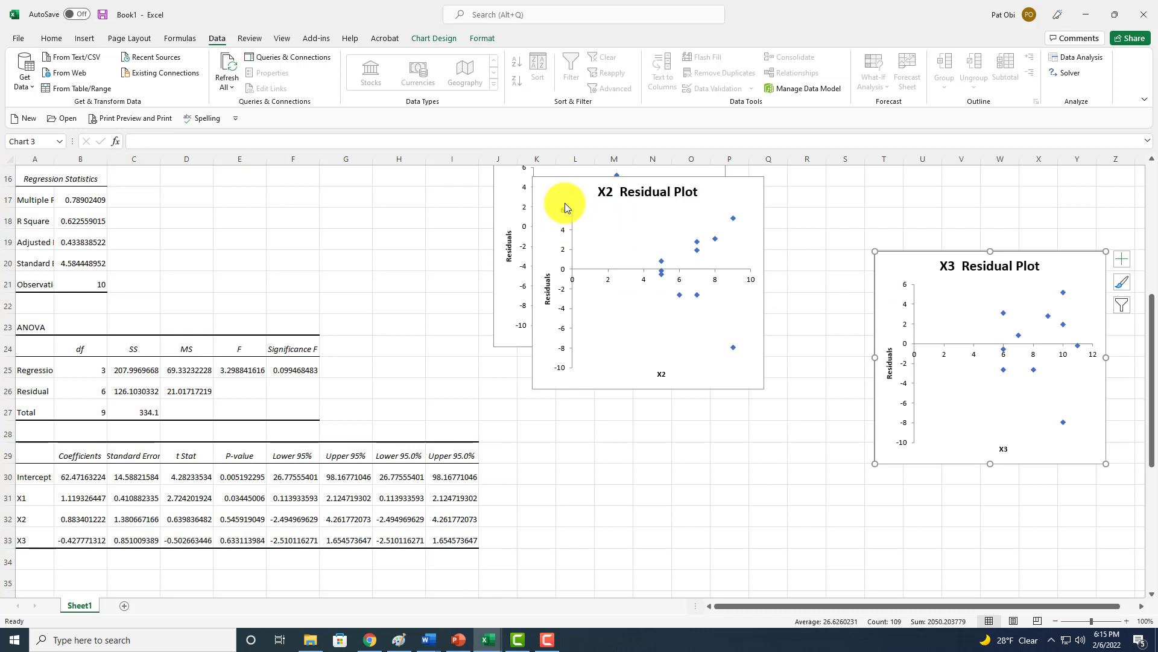
drag(548, 197, 703, 255)
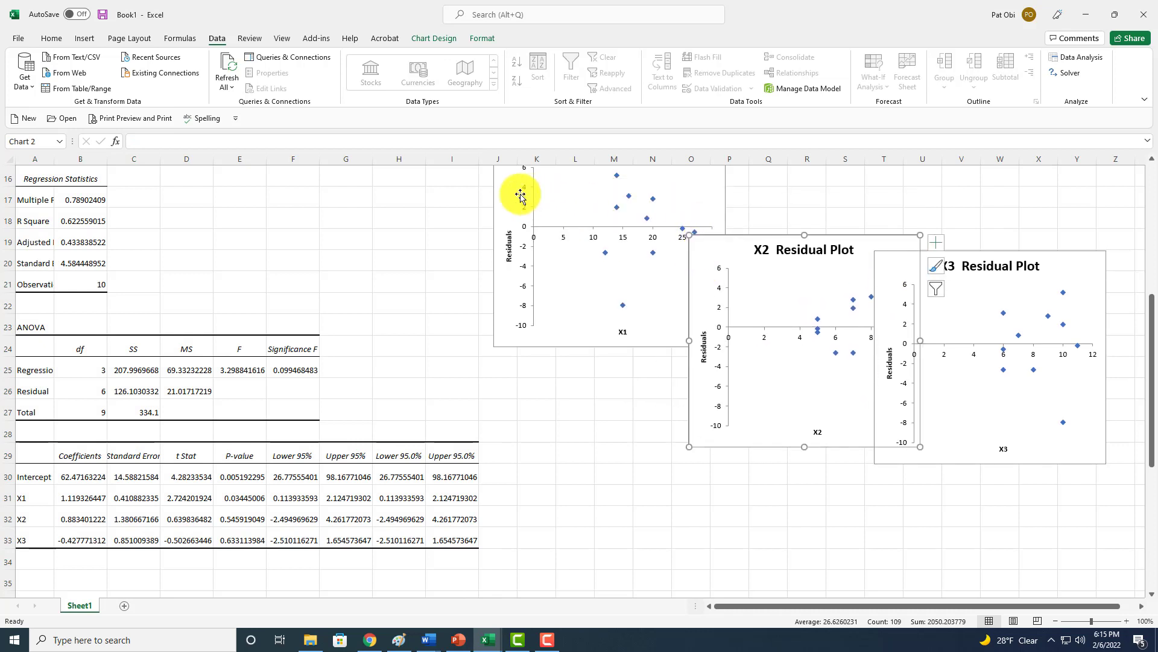
drag(506, 217, 464, 325)
Select the Predicted Y and Residuals columns in the residual output table
scroll(315, 329, down, 4)
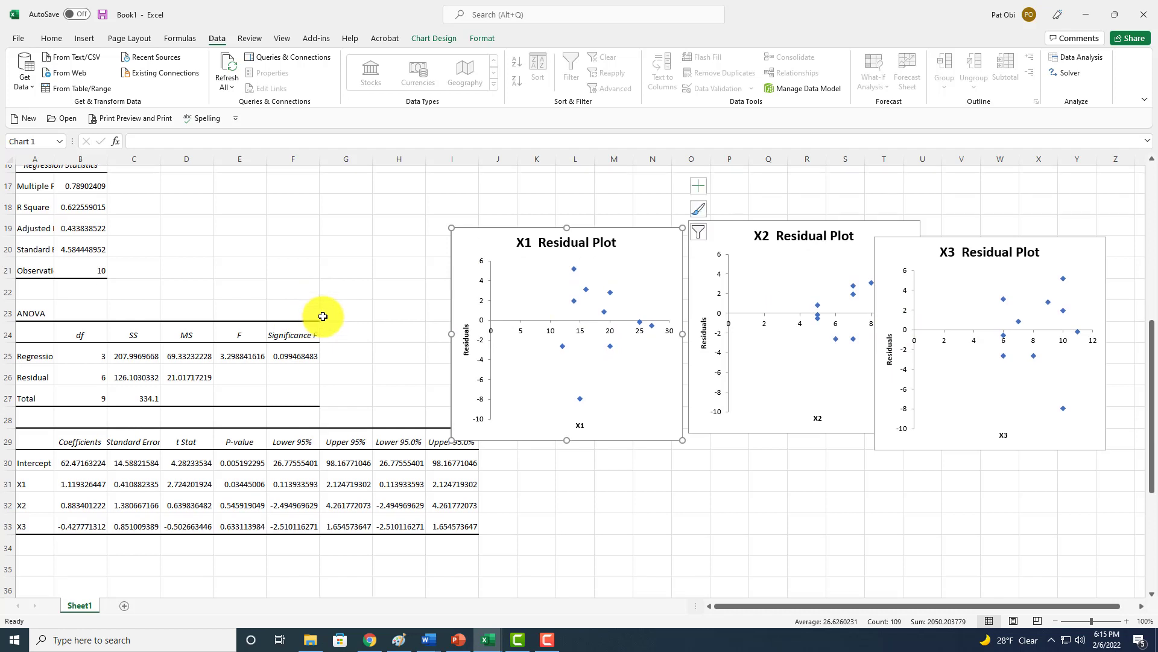
scroll(323, 316, down, 3)
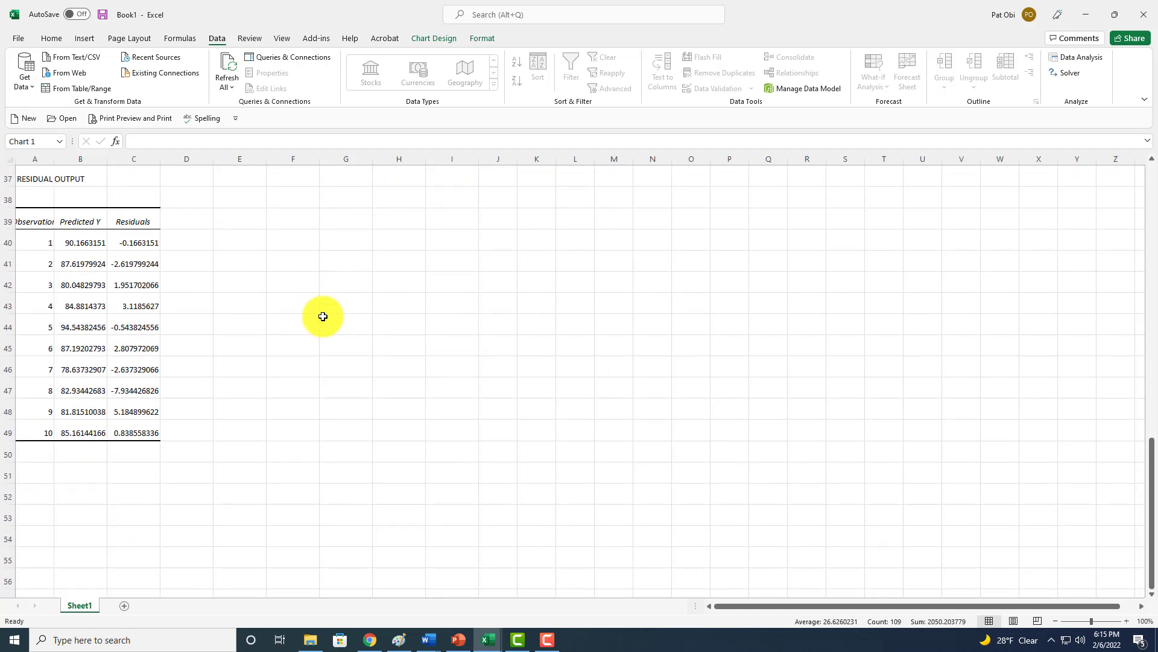
scroll(323, 316, up, 1)
drag(78, 284, 66, 488)
drag(134, 283, 122, 502)
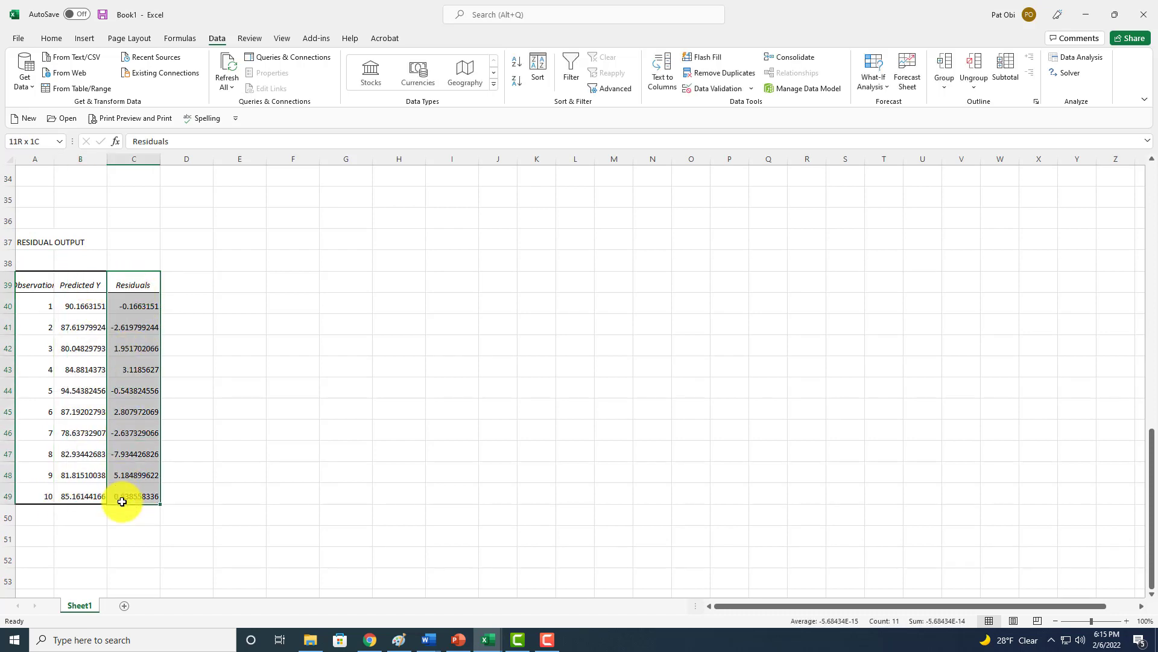
Rename the Residuals header in C39 to 'e'
click(138, 286)
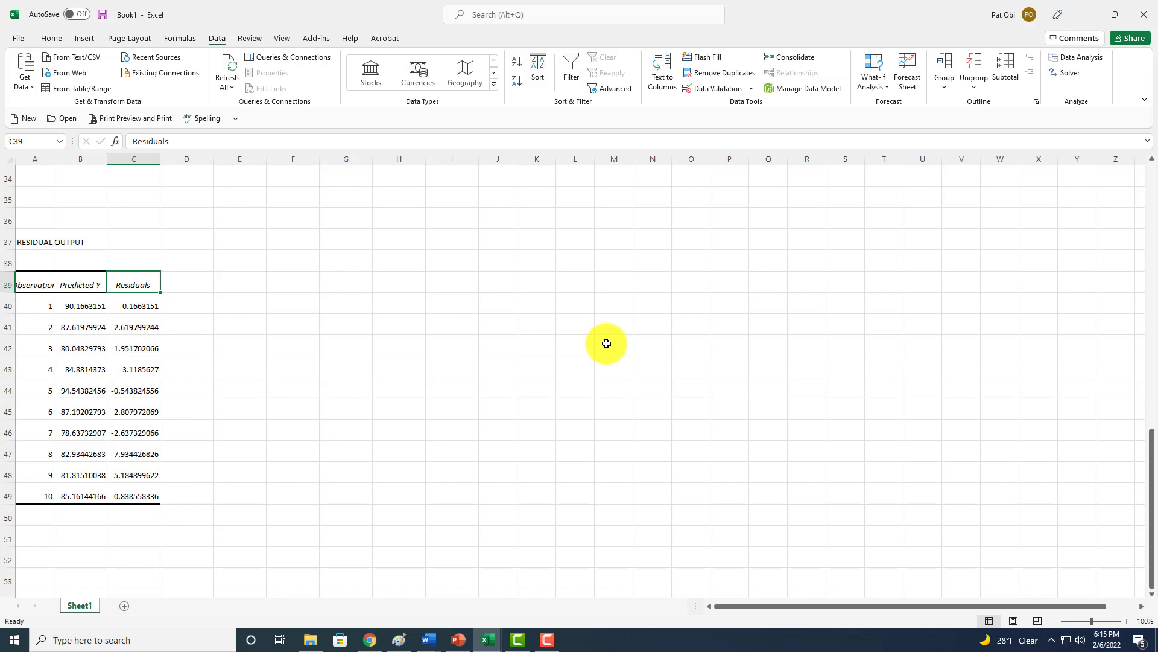
text(e)
key(Tab)
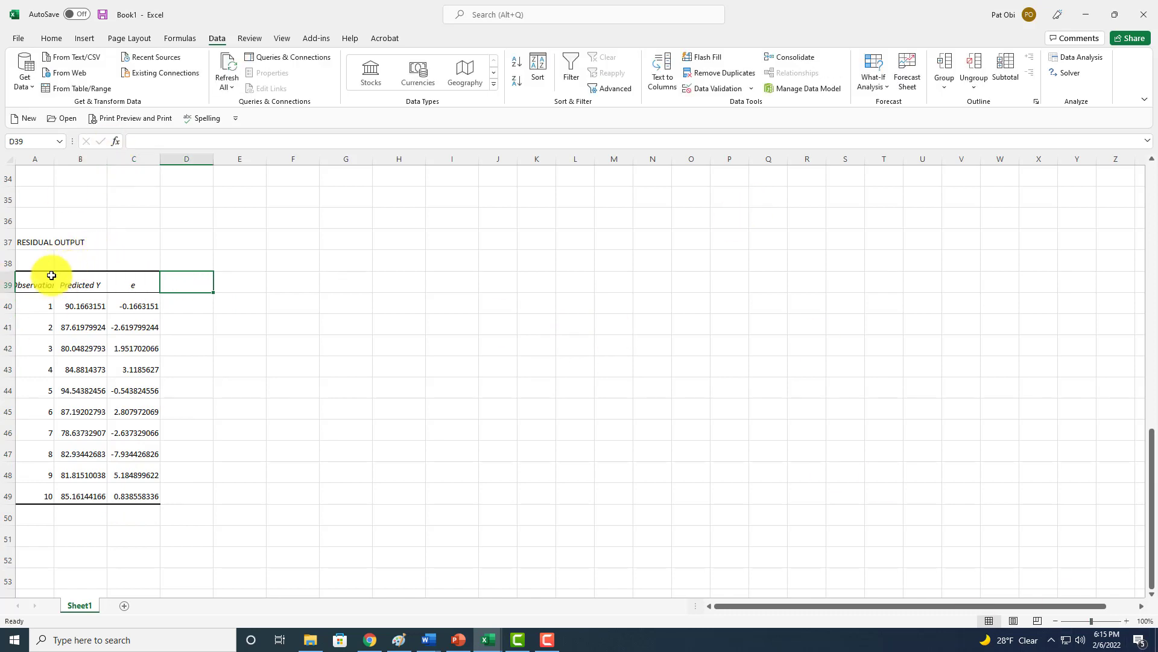
Set the whole residual output table to 14-point font
click(33, 284)
drag(61, 287, 454, 537)
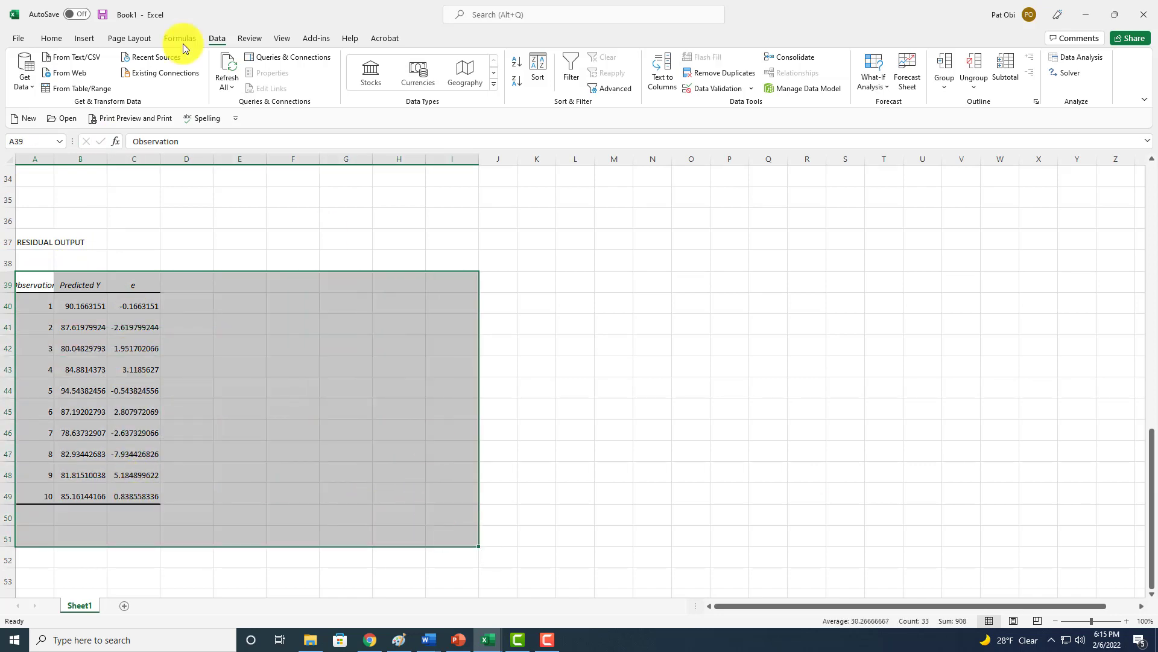
click(51, 39)
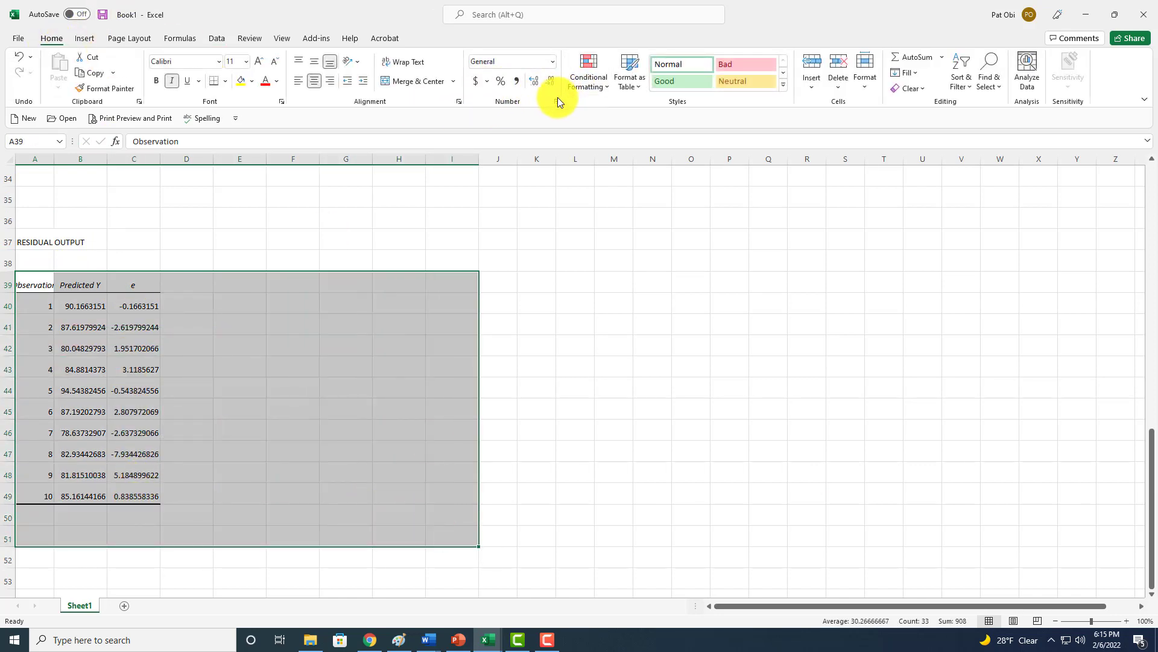
click(246, 62)
click(238, 146)
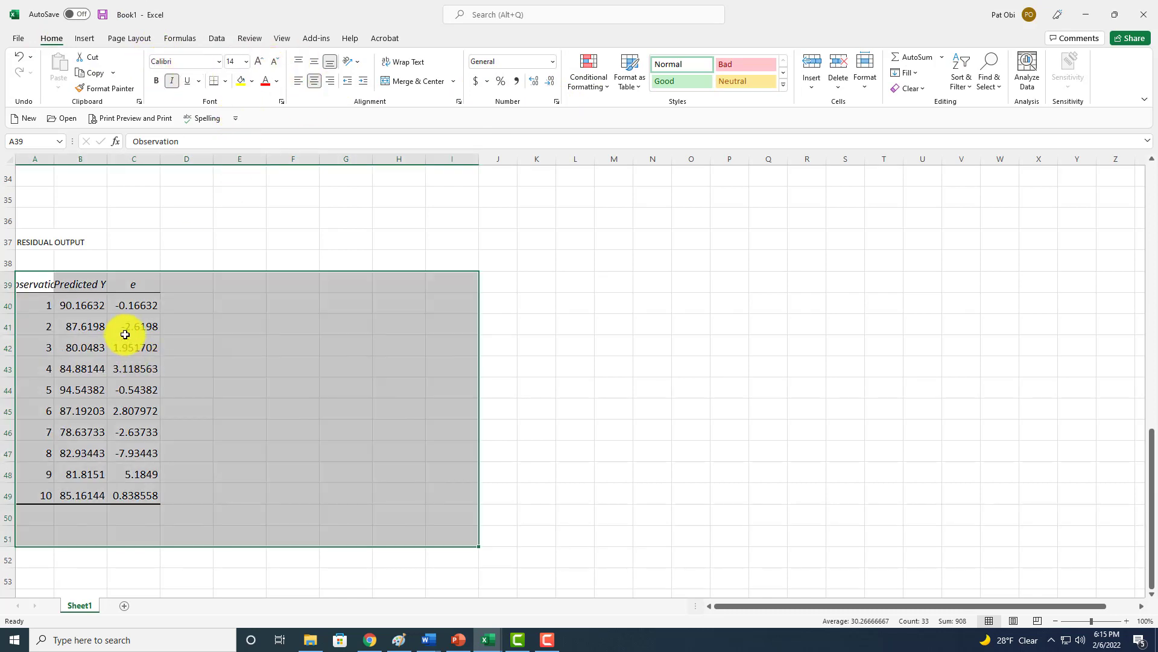
click(151, 322)
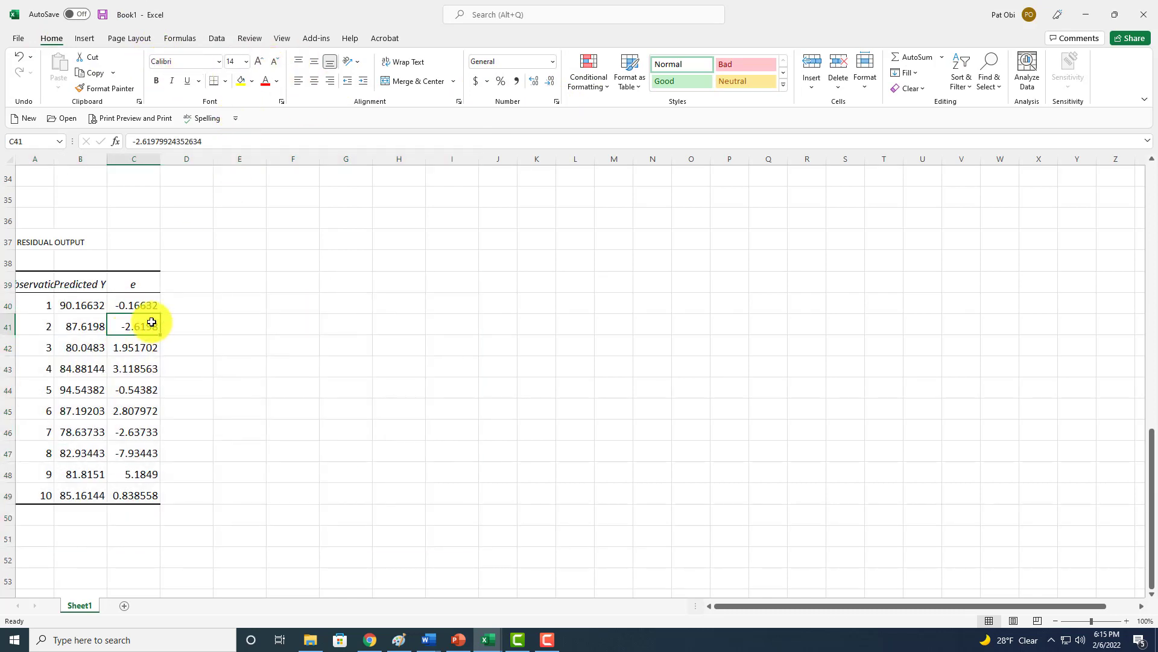
Head column D as e² with the 2 formatted as superscript
click(191, 284)
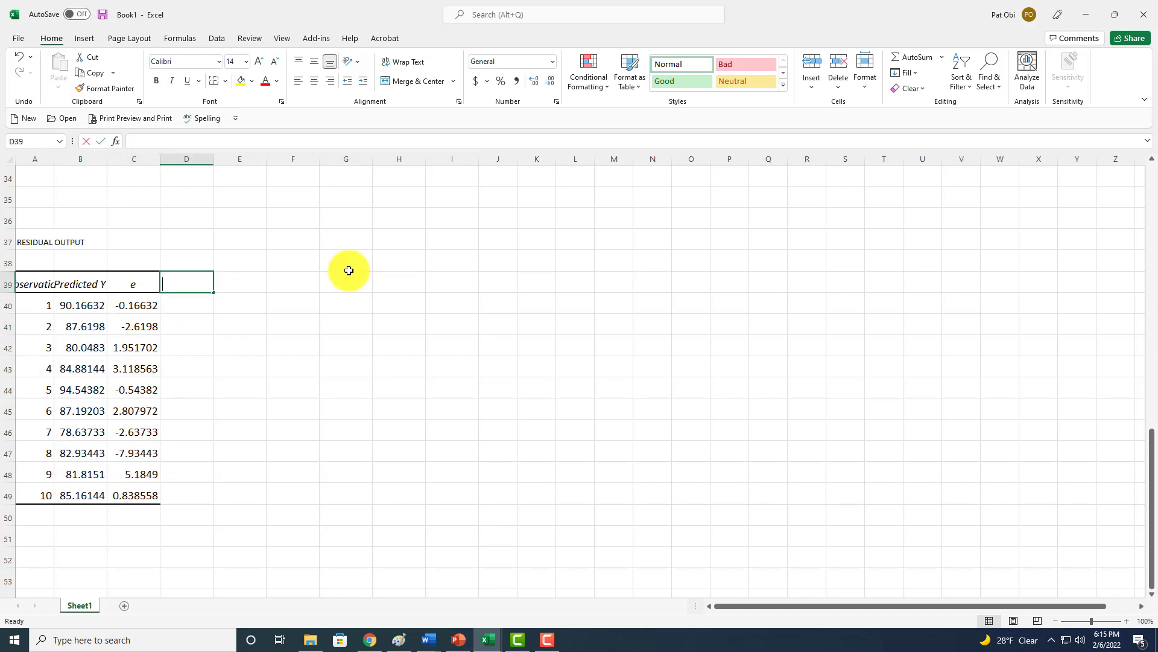
text(e2)
key(Return)
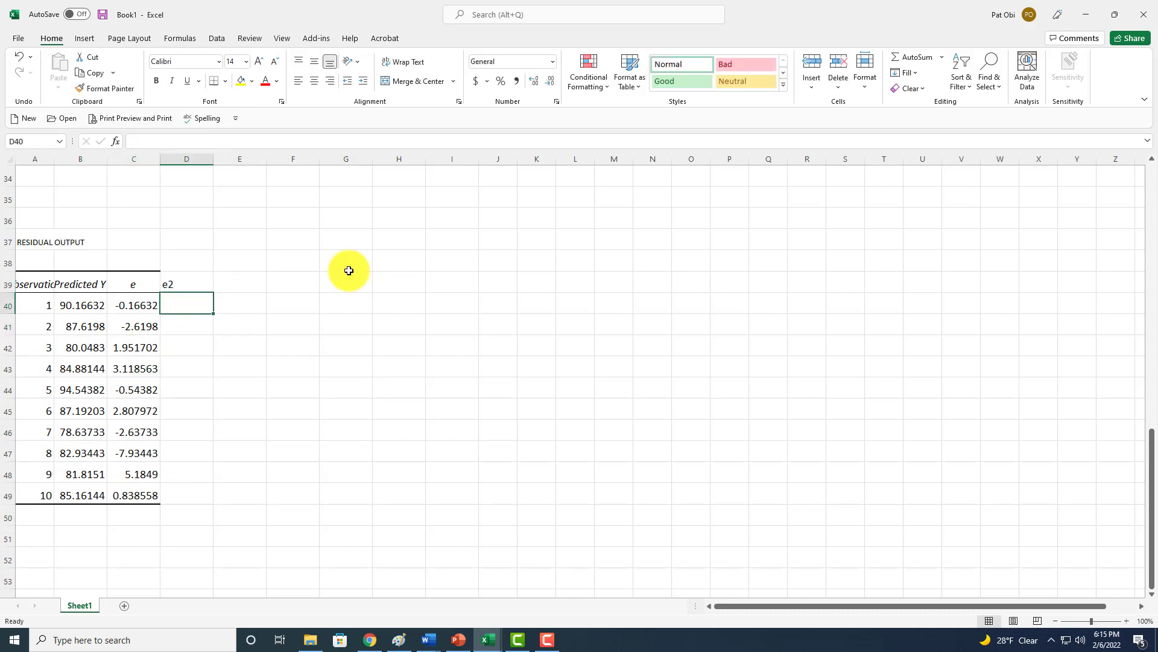
key(Up)
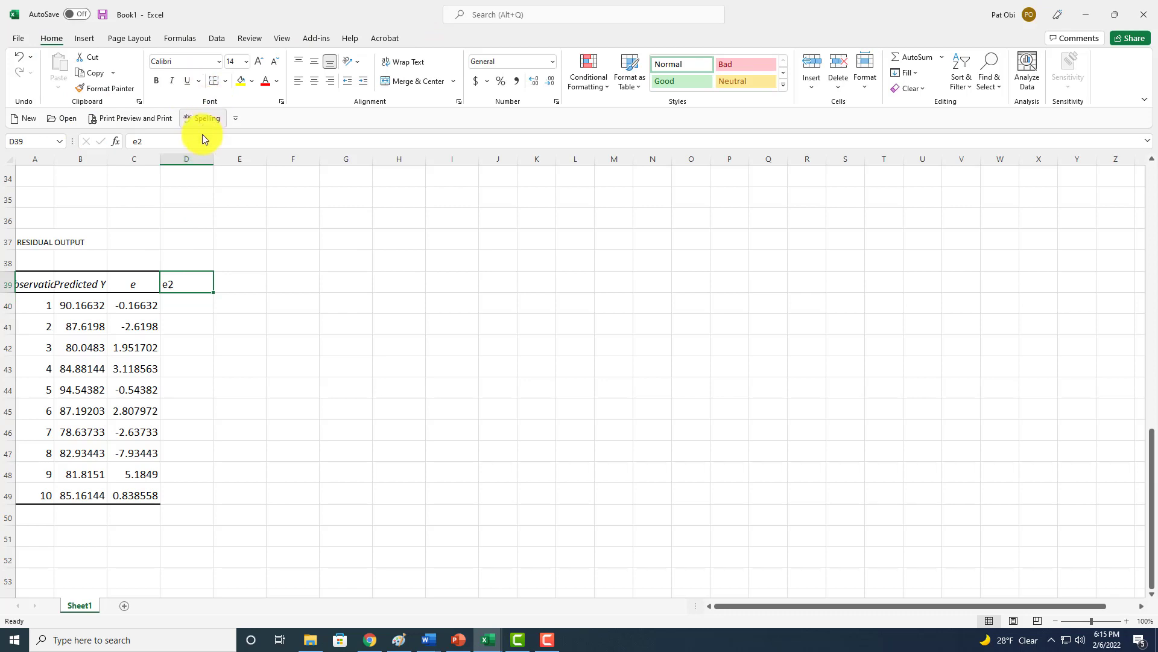
click(137, 141)
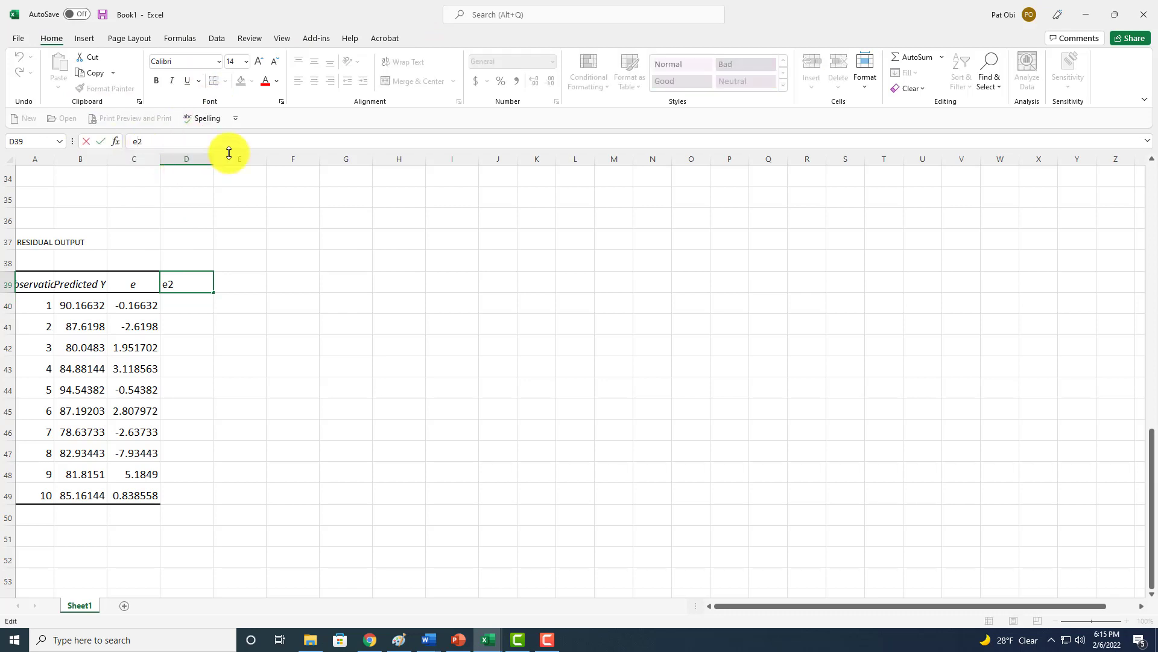
click(282, 101)
click(840, 174)
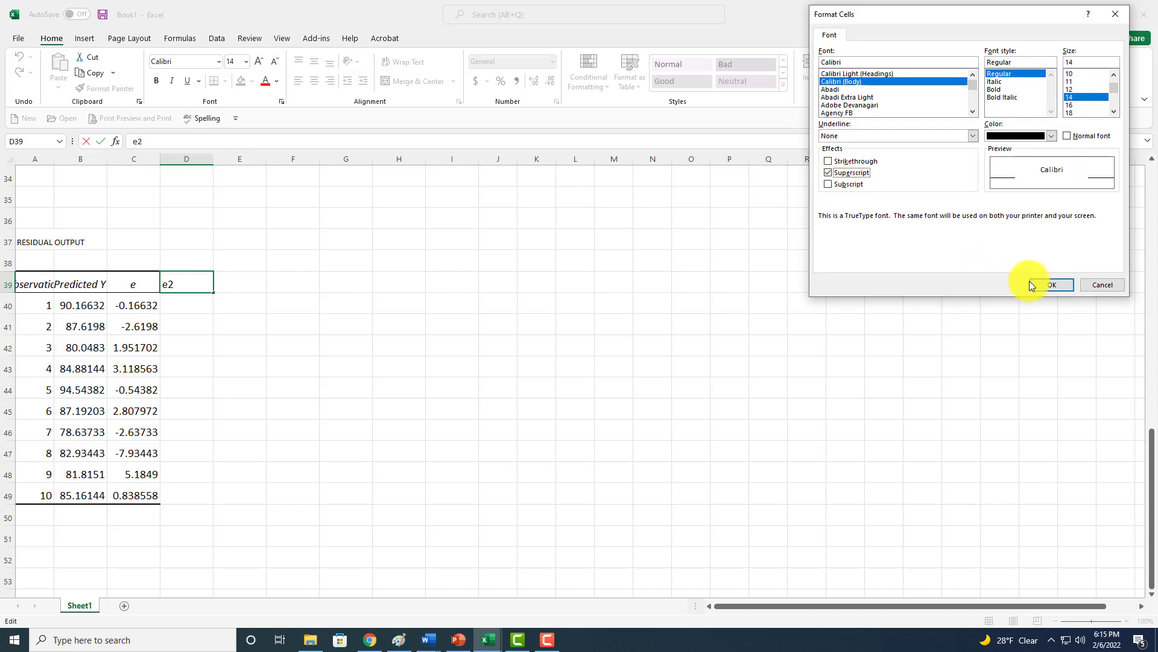
click(1049, 285)
key(Return)
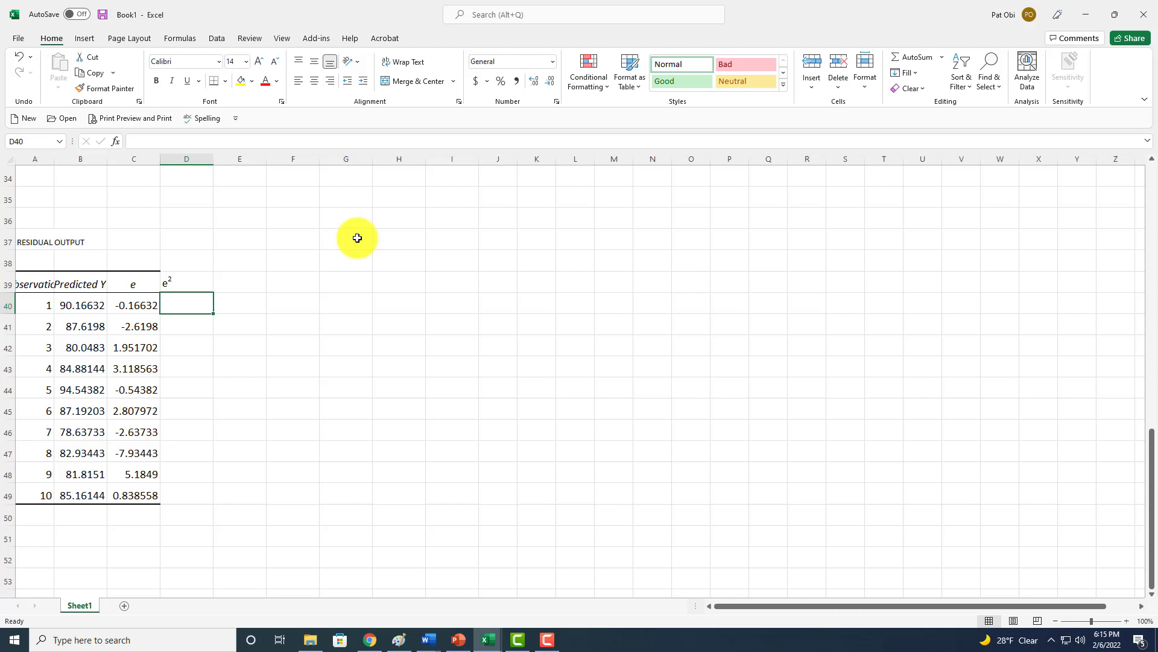
Fill D40:D49 with squared residuals =C40^2 and centre the e² column
text(=)
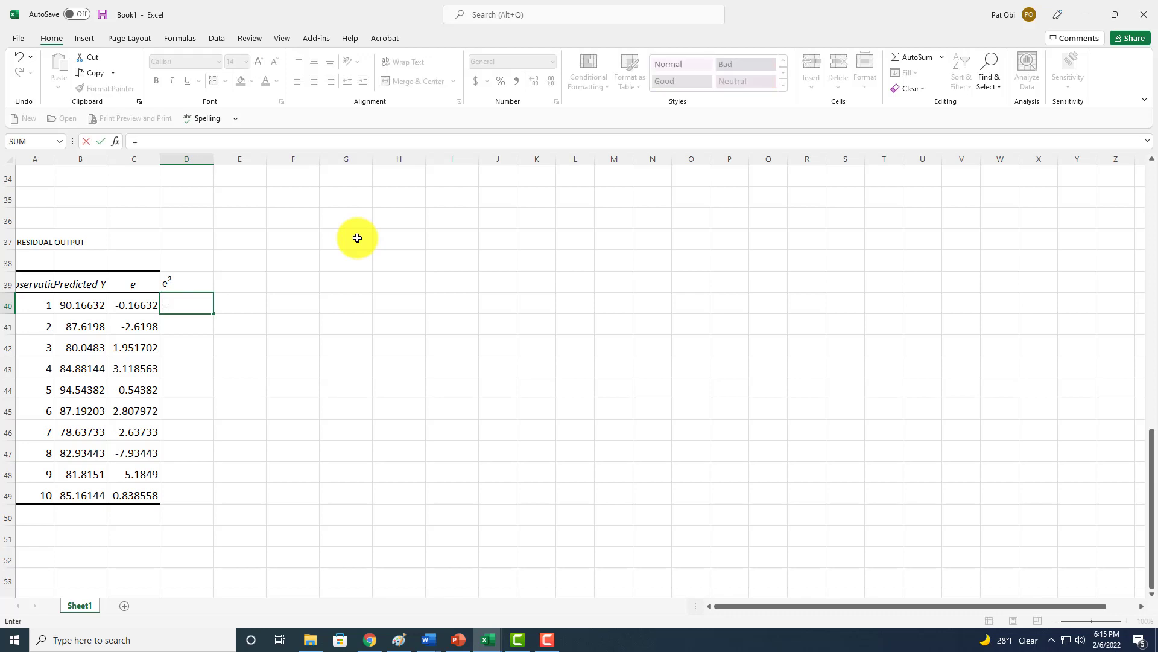
click(124, 303)
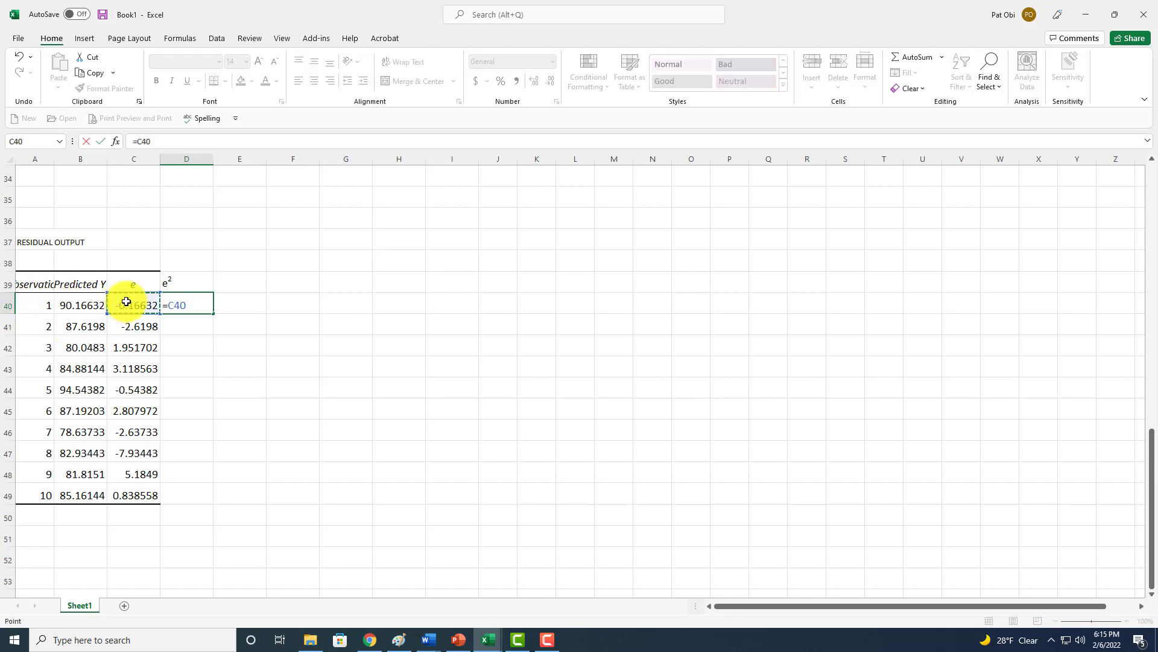
text(^2)
key(Return)
key(Up)
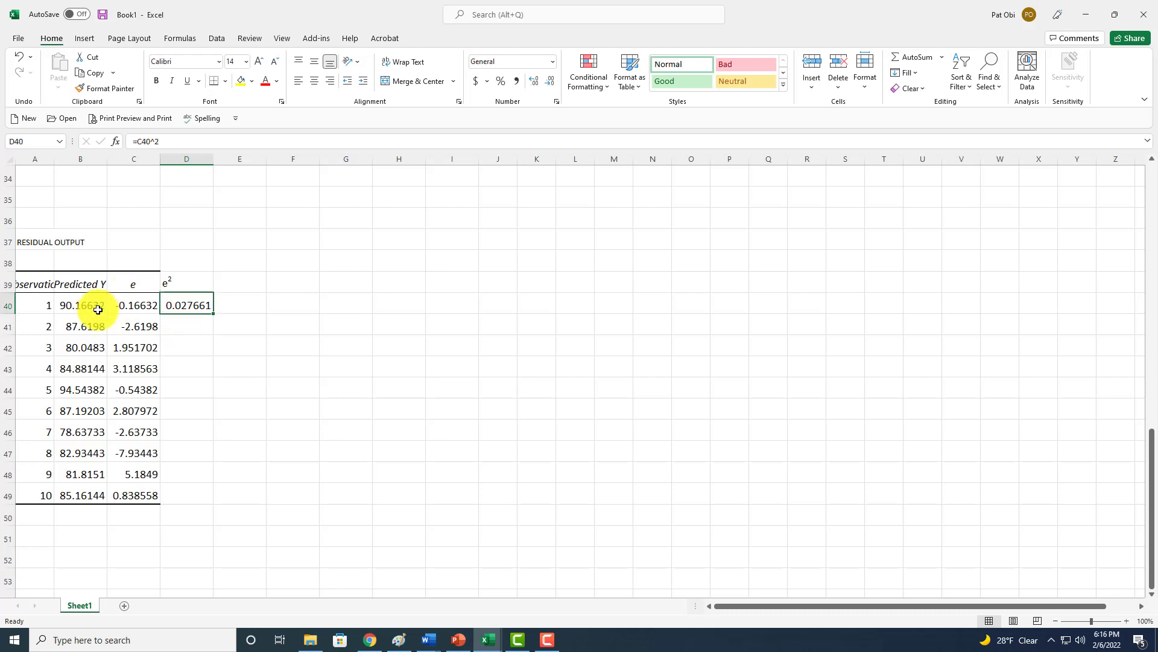
double_click(214, 313)
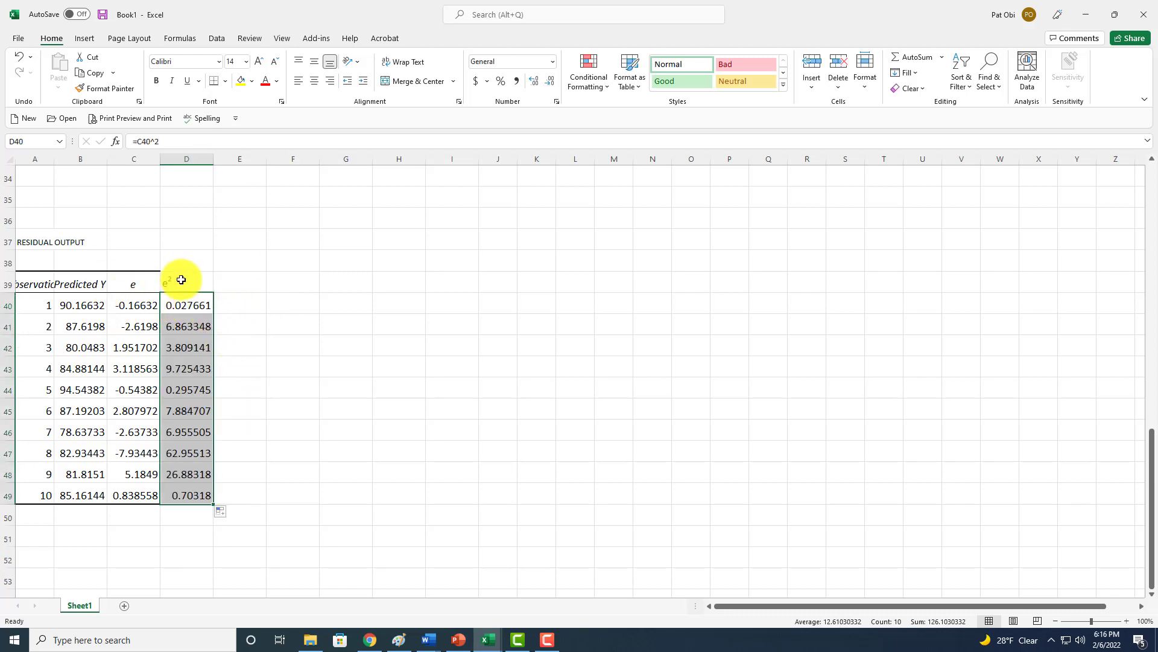
drag(181, 279, 199, 486)
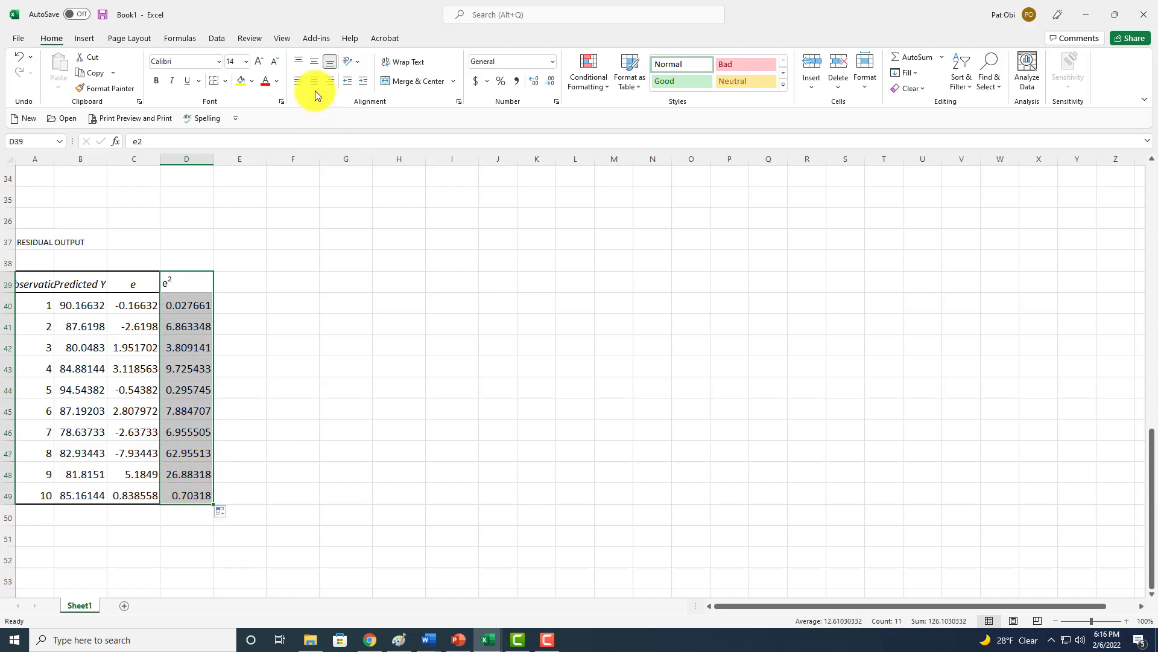
click(316, 78)
click(249, 281)
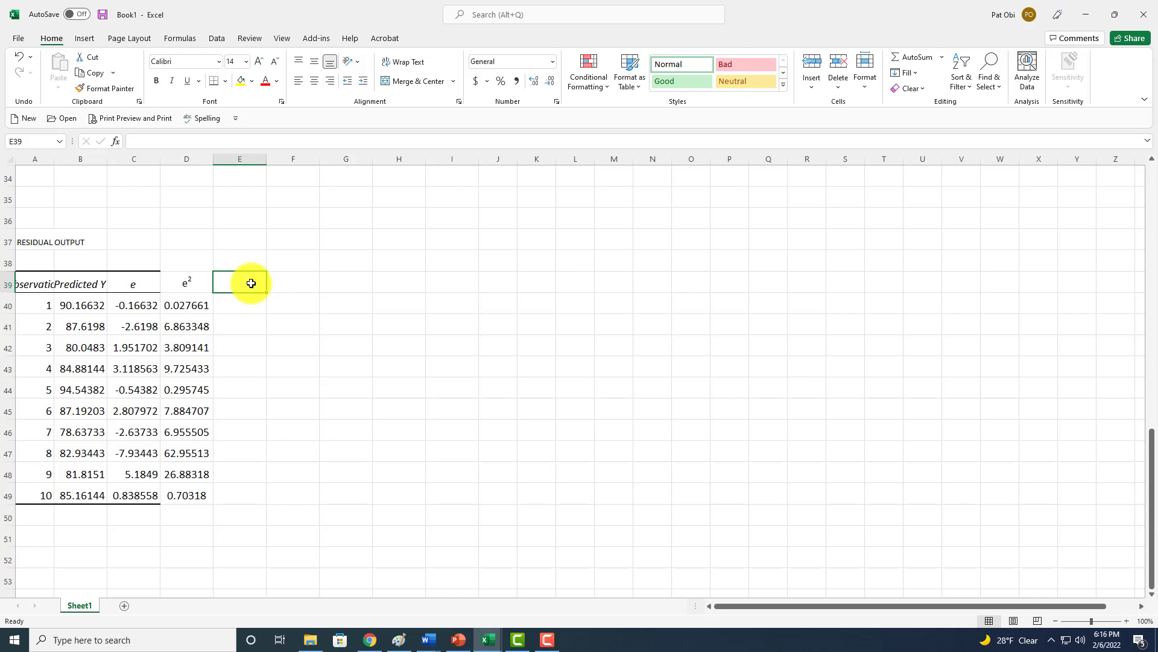
Reopen the Regression tool from Data Analysis
drag(184, 281, 195, 493)
click(238, 282)
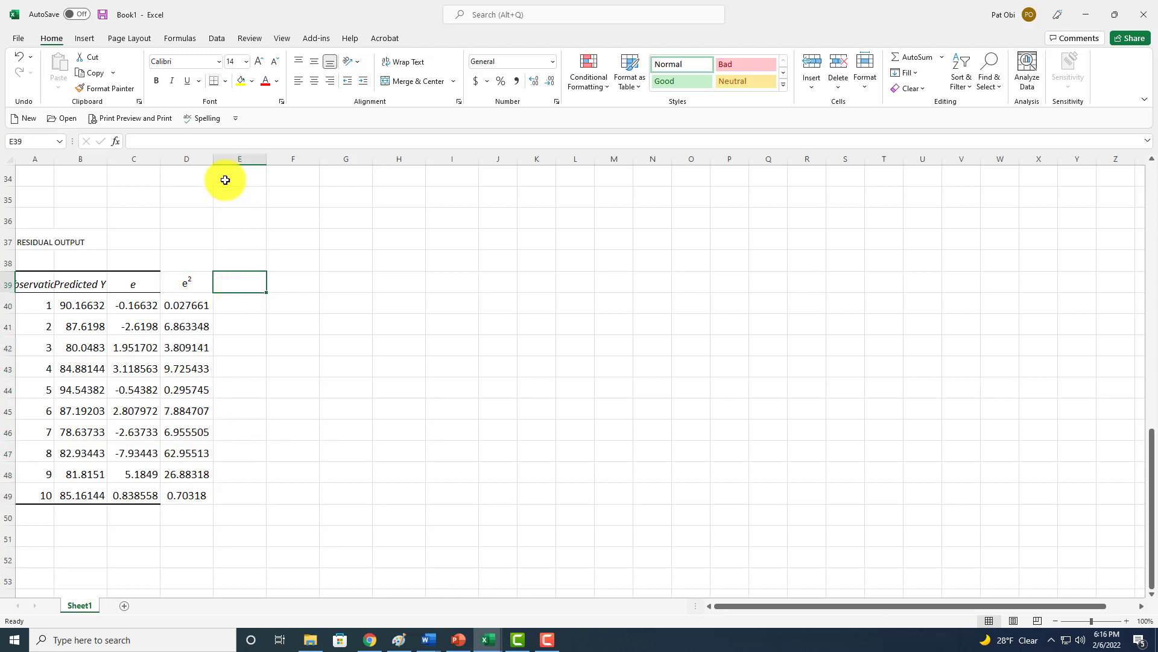
click(212, 37)
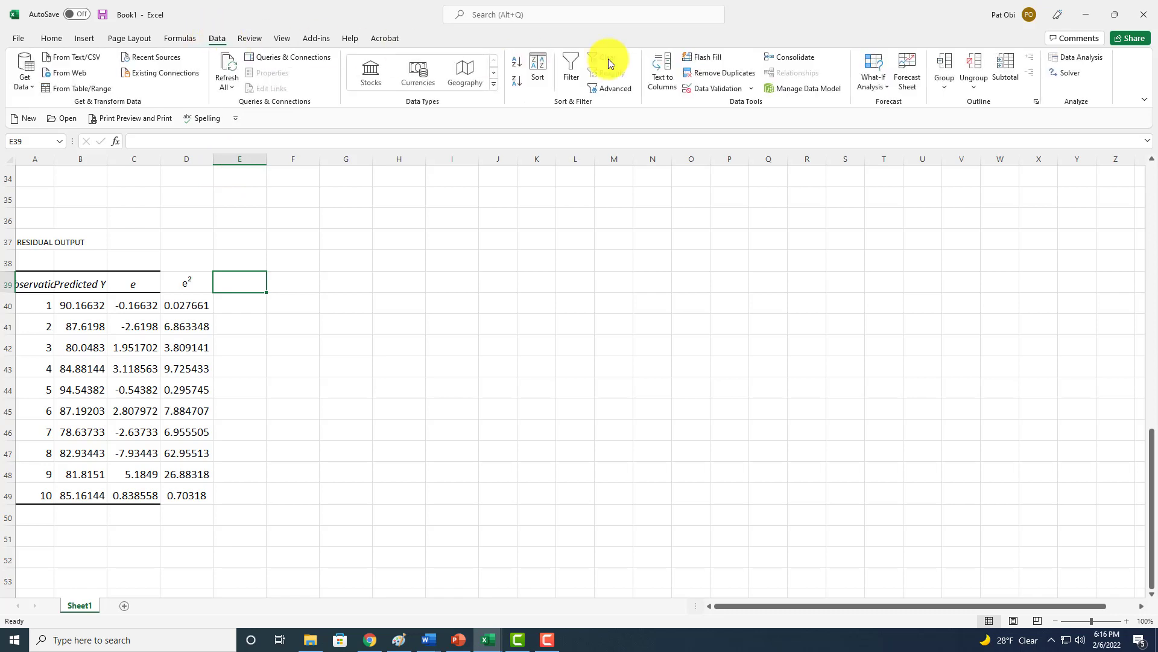
click(1070, 58)
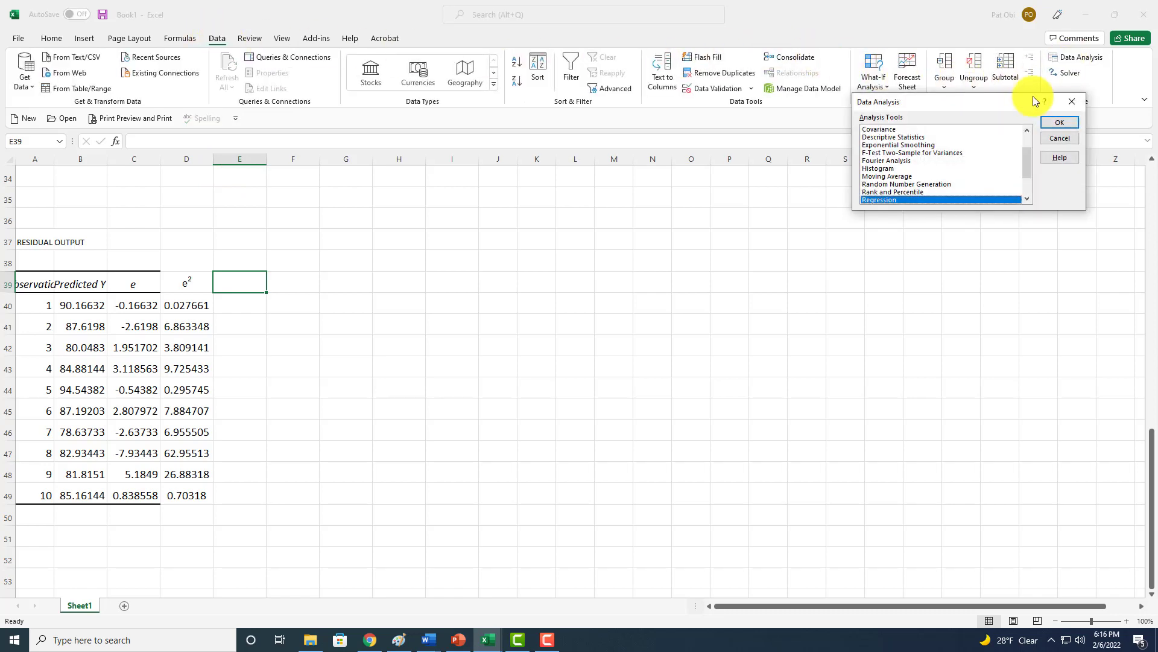
scroll(1027, 172, down, 2)
click(1057, 123)
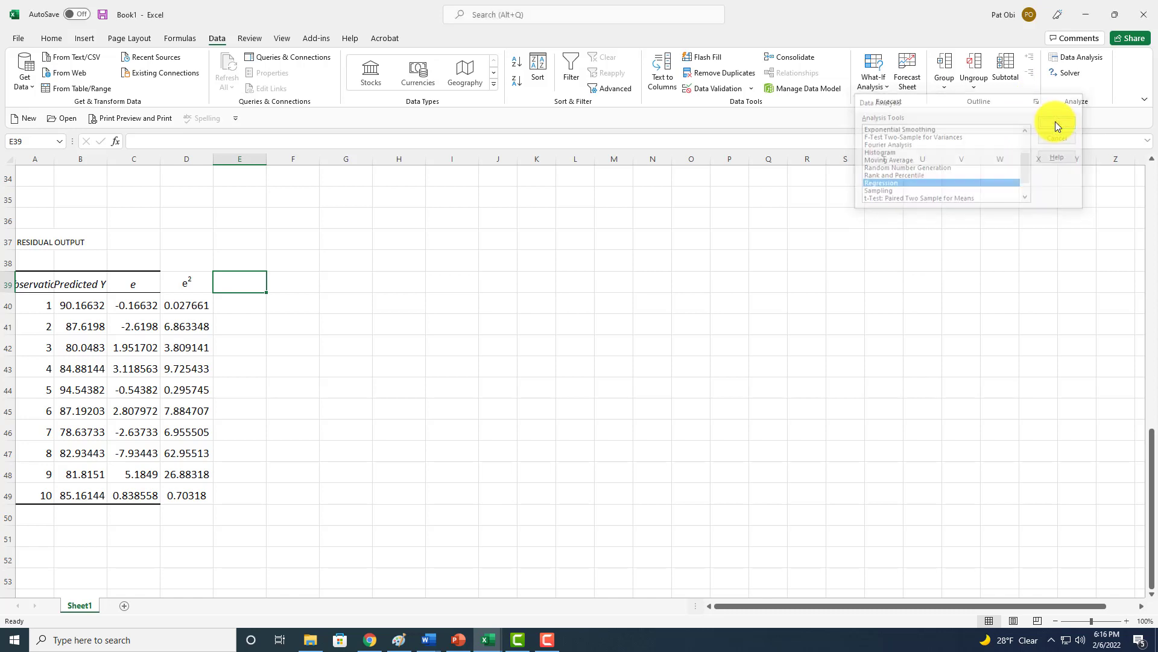
Replace the Y input range with the e² column D39:D49
drag(1010, 77, 949, 80)
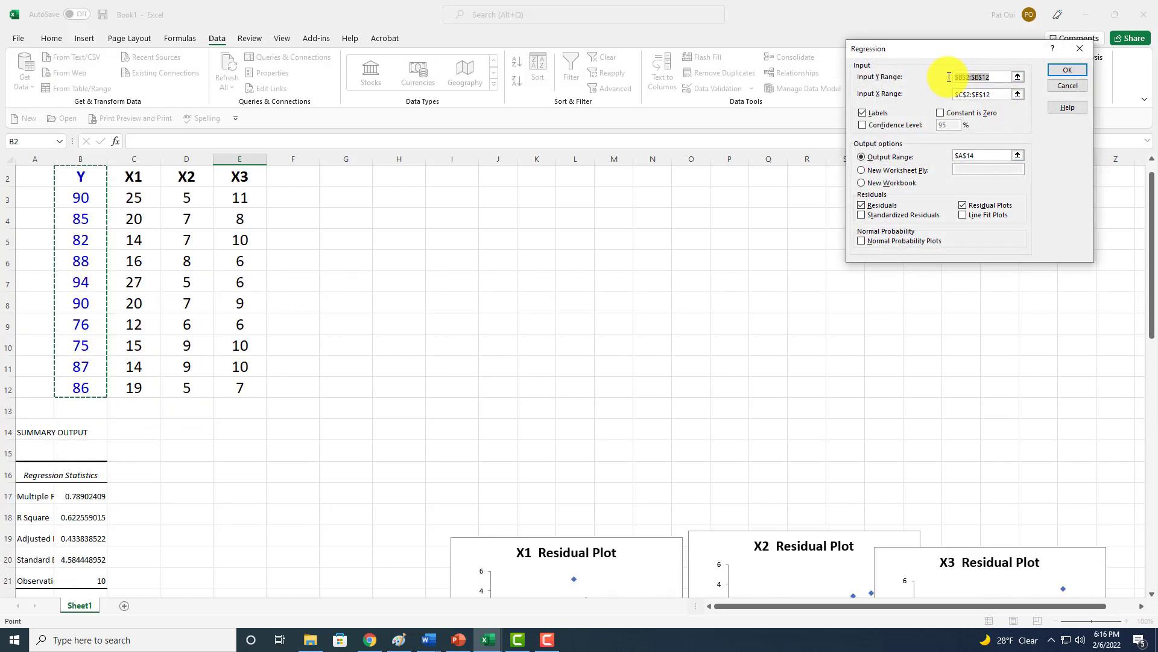
key(BackSpace)
scroll(160, 344, down, 7)
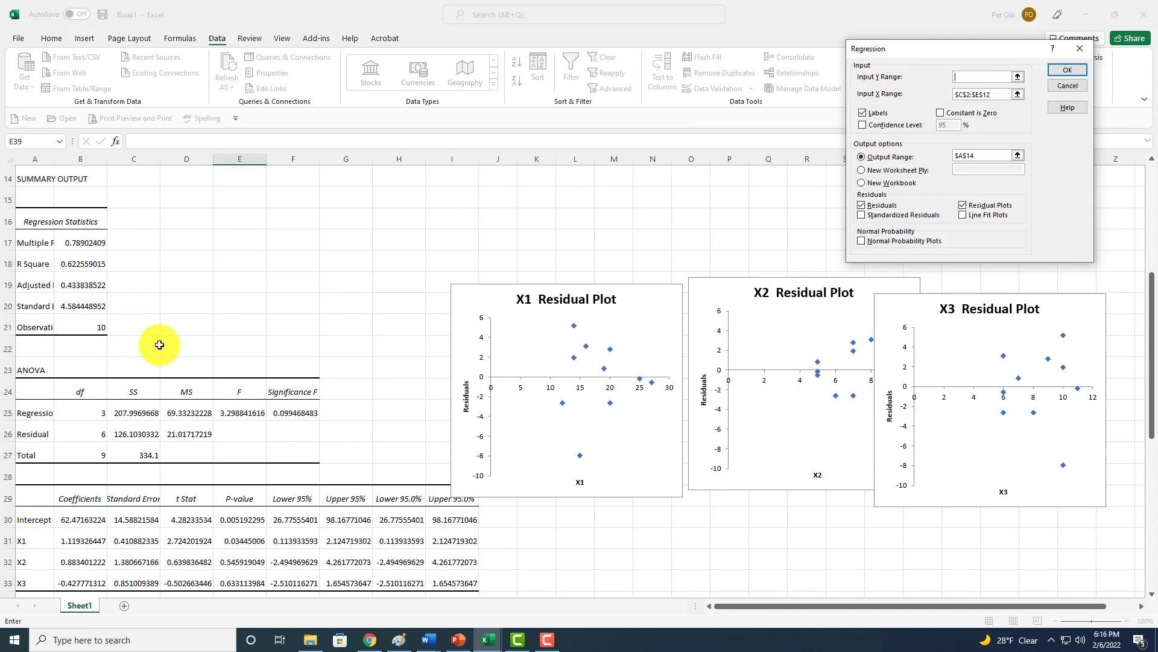
scroll(166, 336, down, 4)
drag(187, 259, 191, 476)
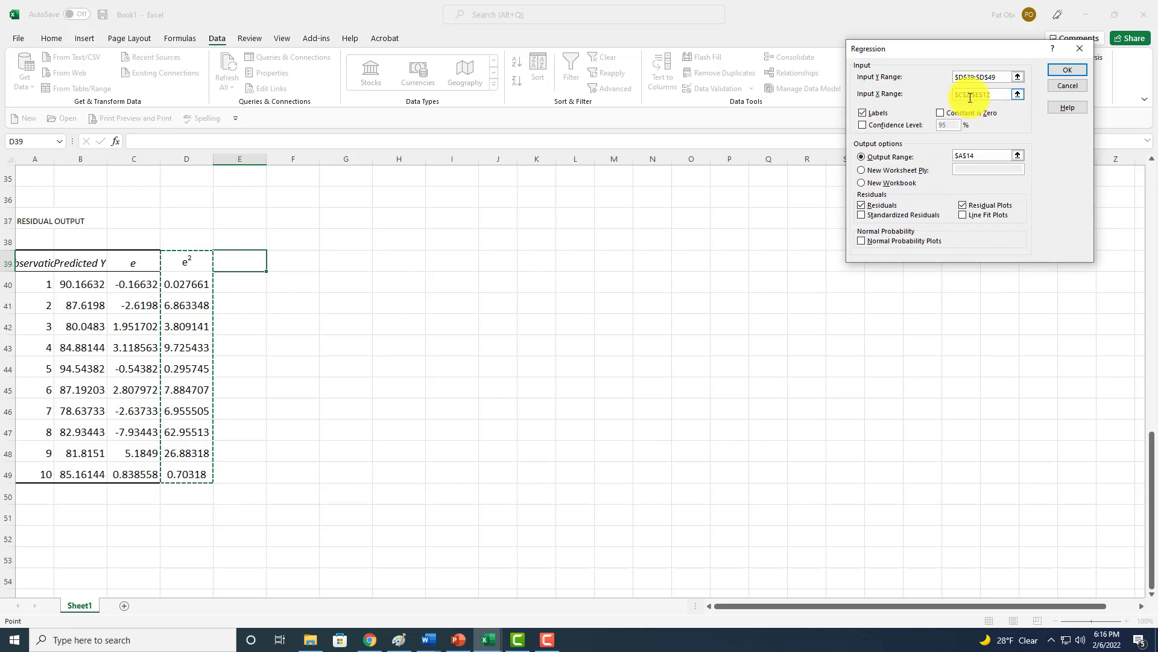
Send the output to A51 and turn off the residual output
scroll(392, 296, up, 9)
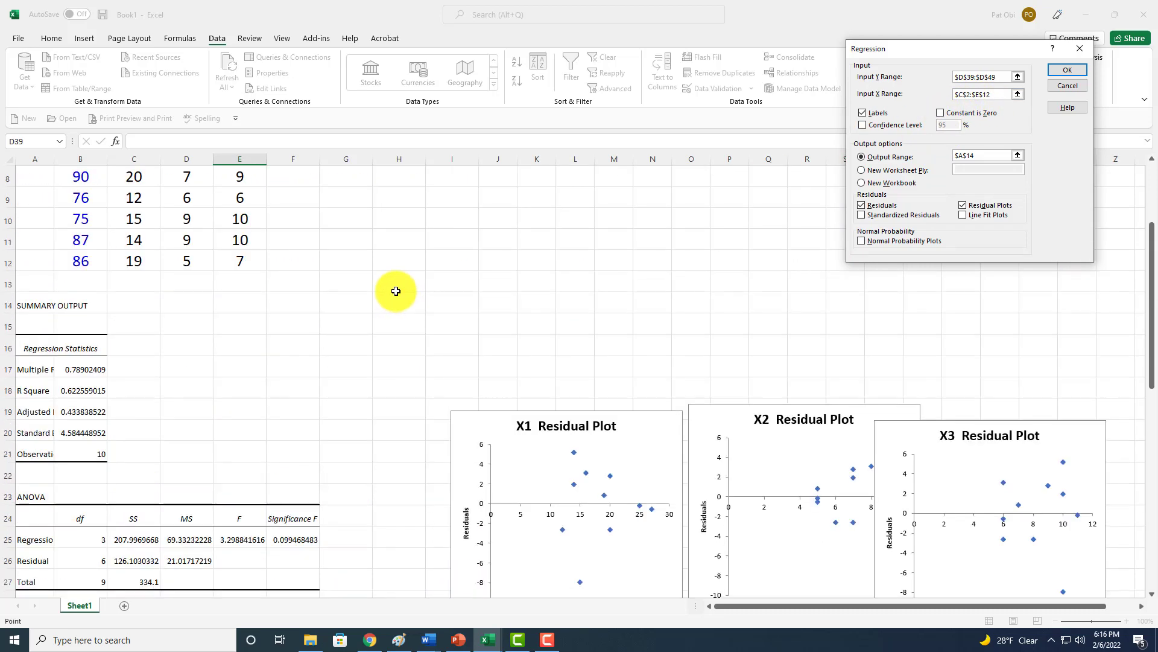
scroll(396, 291, up, 2)
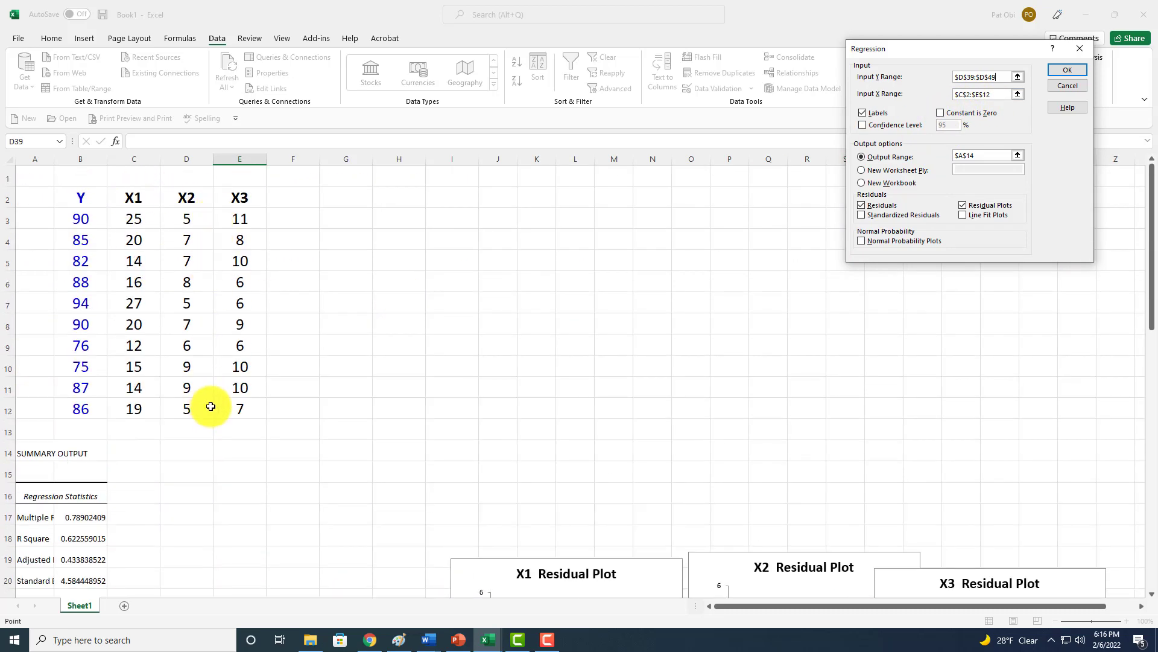
scroll(485, 361, down, 1)
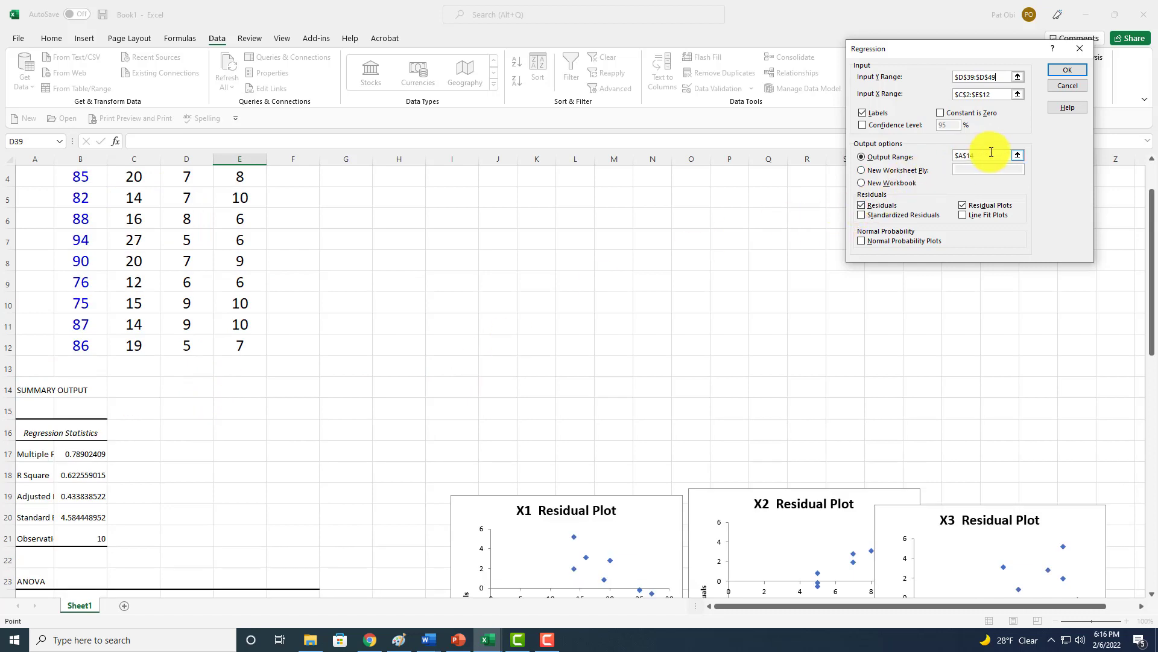
key(Delete)
scroll(645, 368, down, 11)
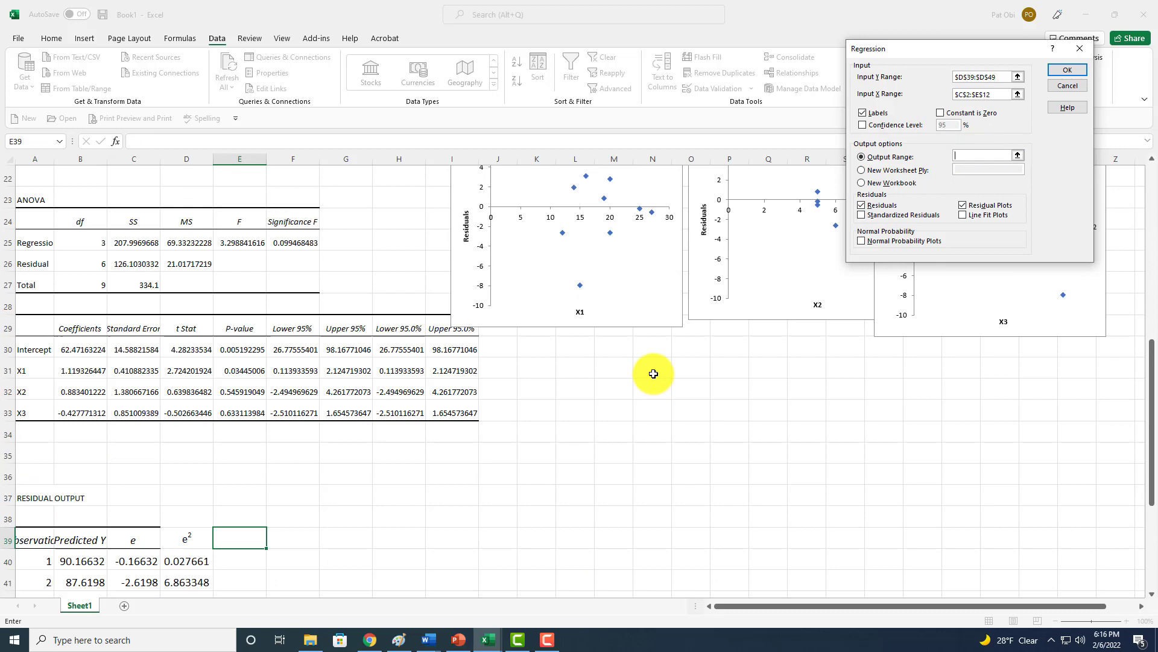
click(30, 473)
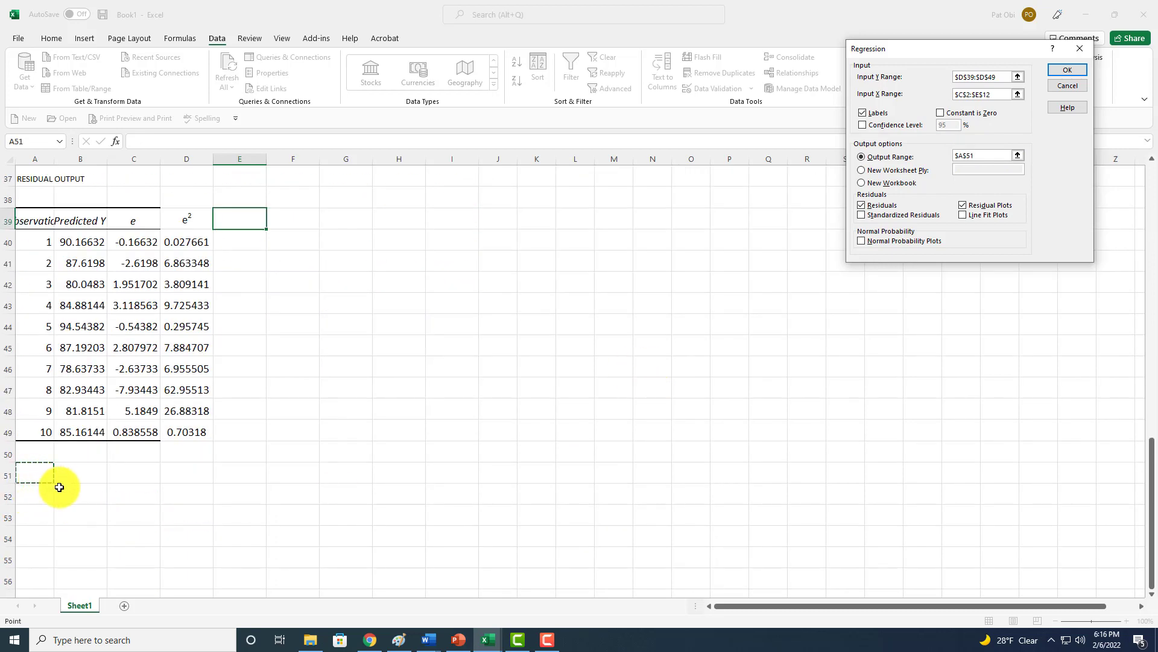
click(863, 206)
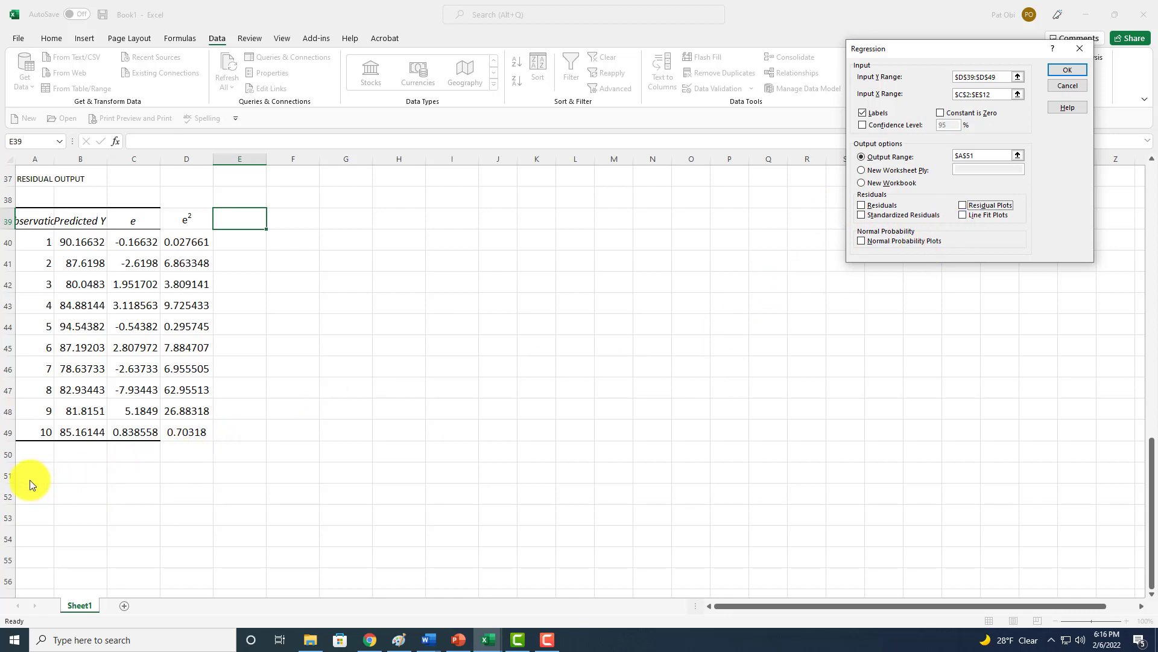
click(1068, 70)
scroll(286, 413, down, 1)
scroll(286, 414, down, 5)
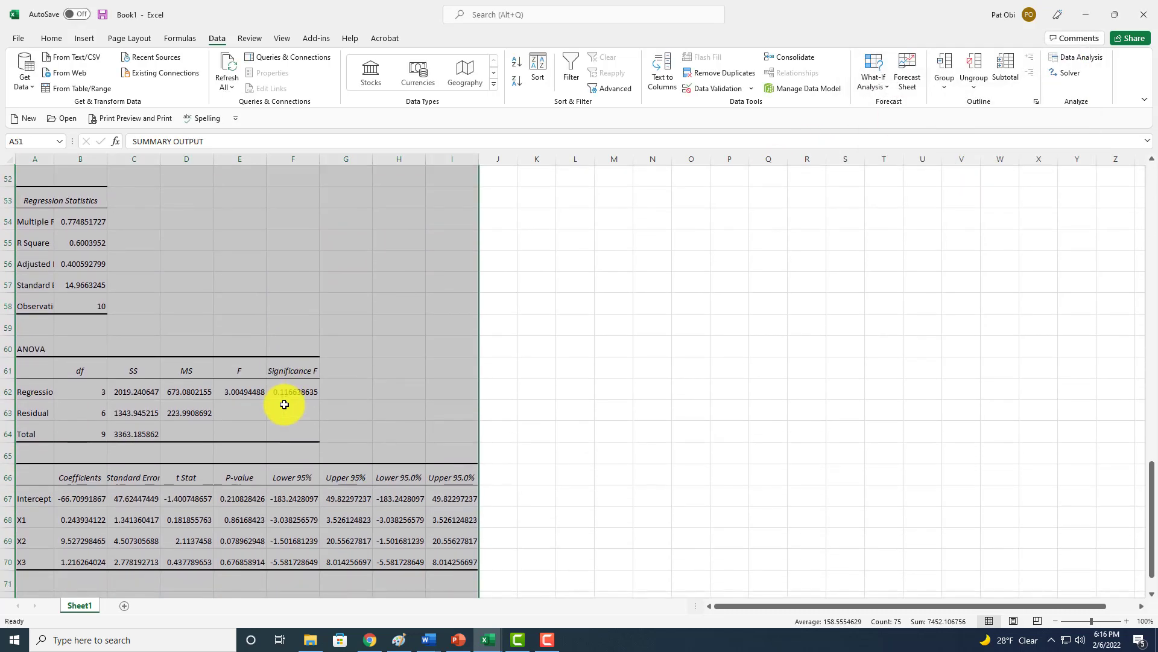
click(96, 270)
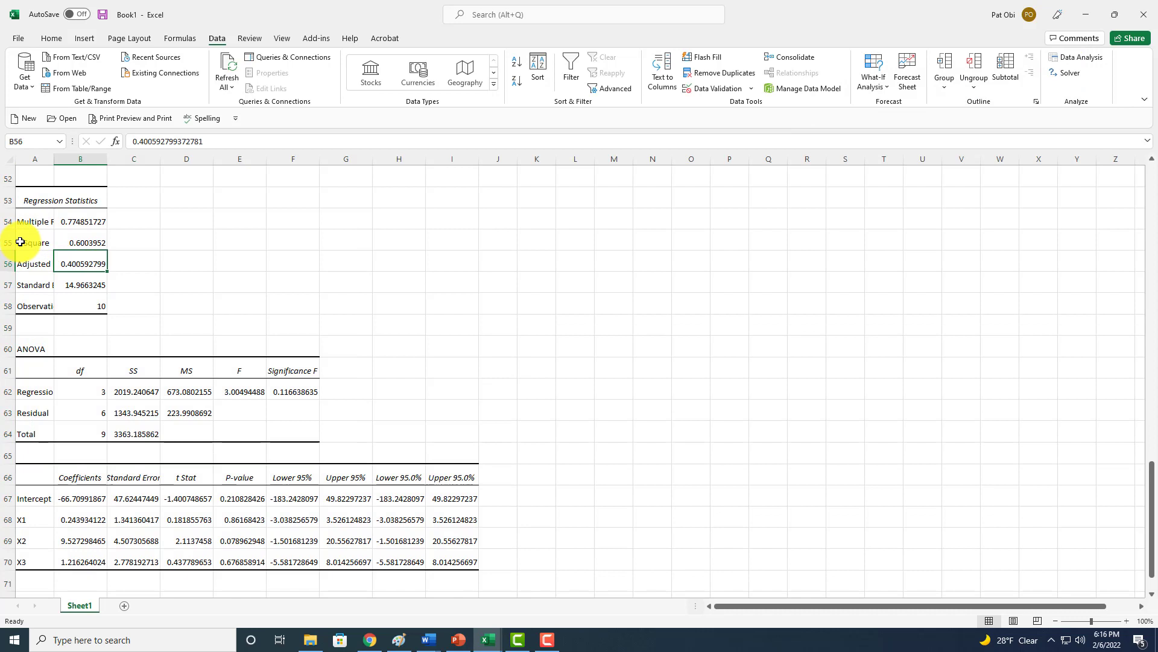
drag(21, 241, 87, 242)
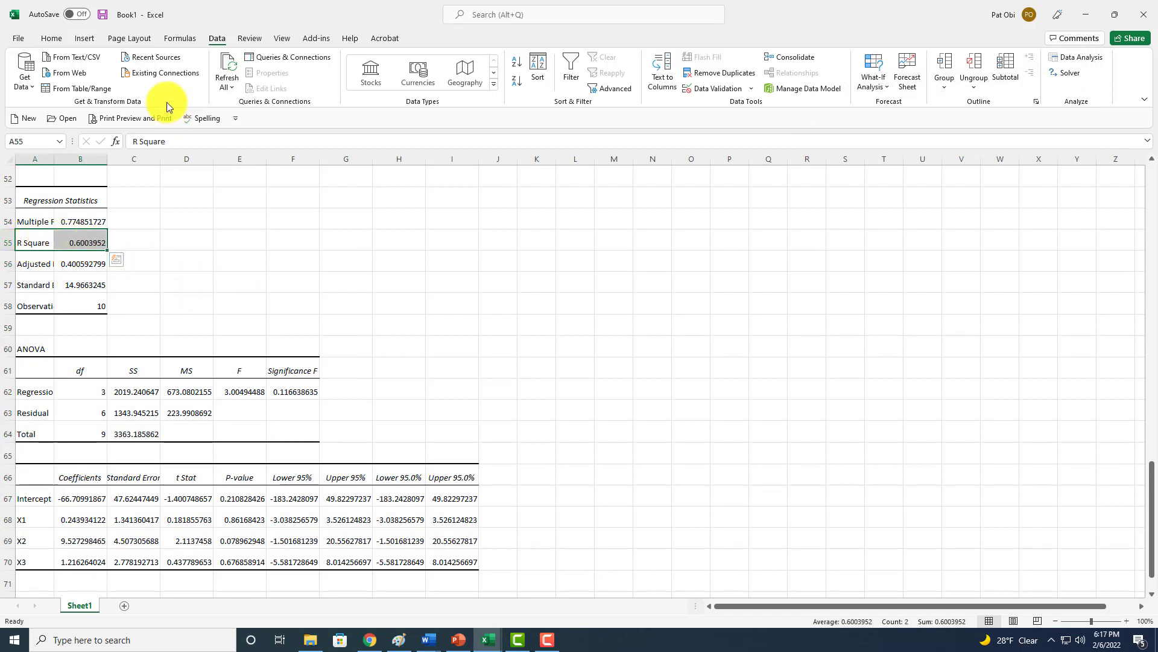
click(53, 37)
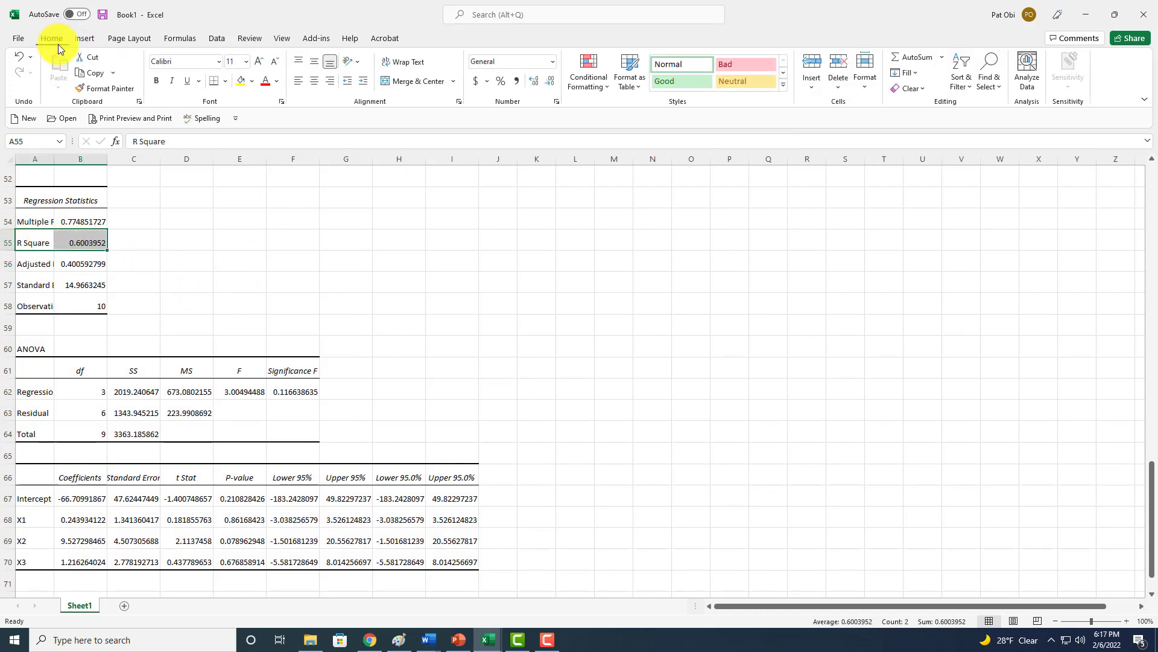
click(239, 79)
click(25, 305)
drag(25, 305, 100, 305)
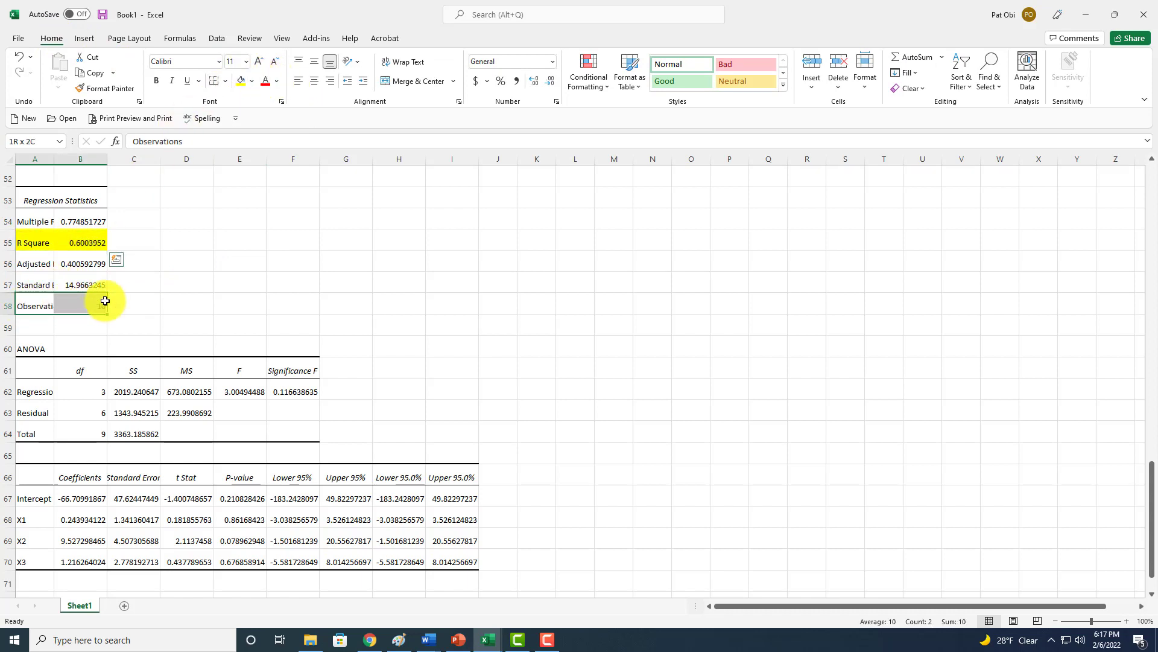
click(244, 85)
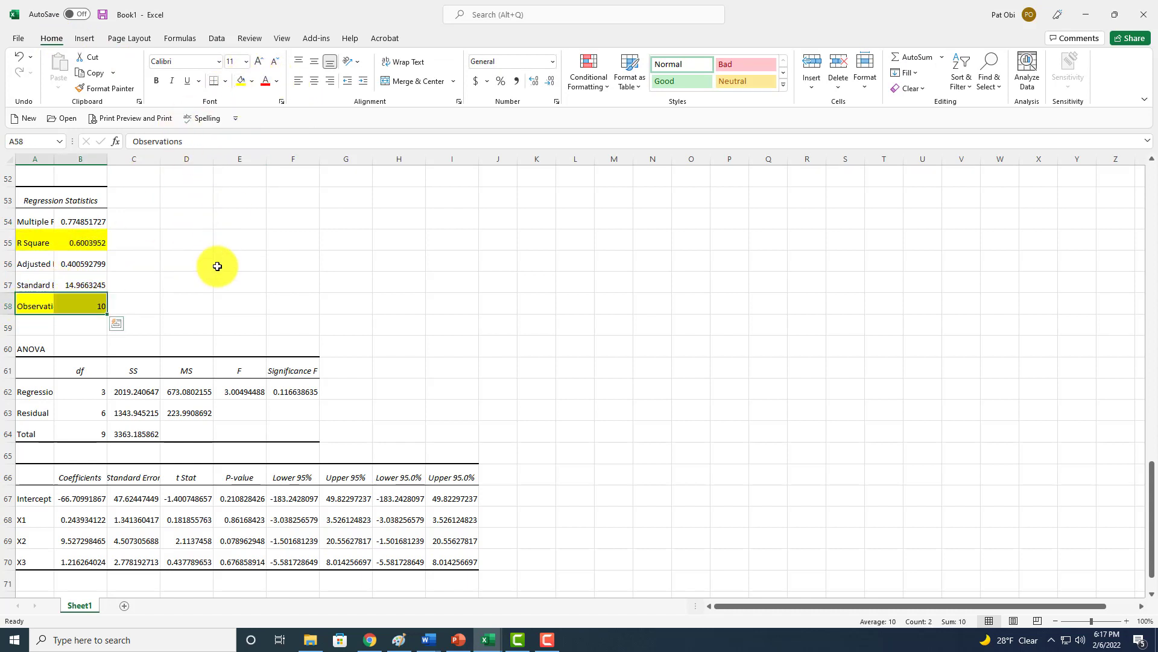
click(207, 263)
scroll(213, 289, down, 1)
scroll(212, 289, down, 2)
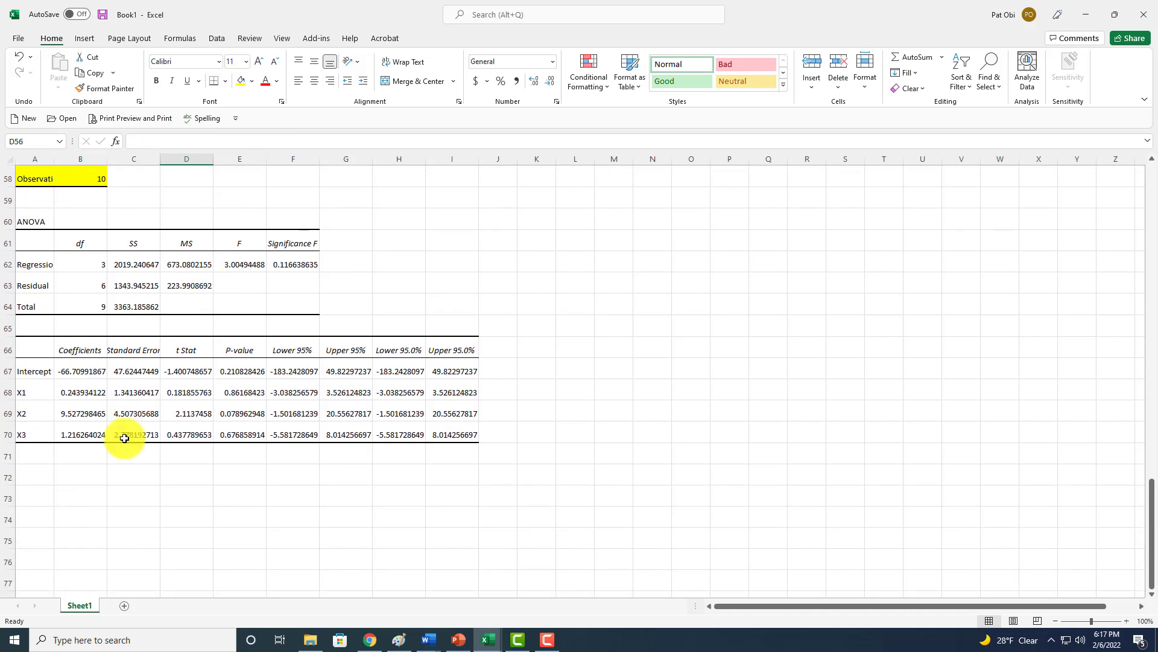
click(79, 477)
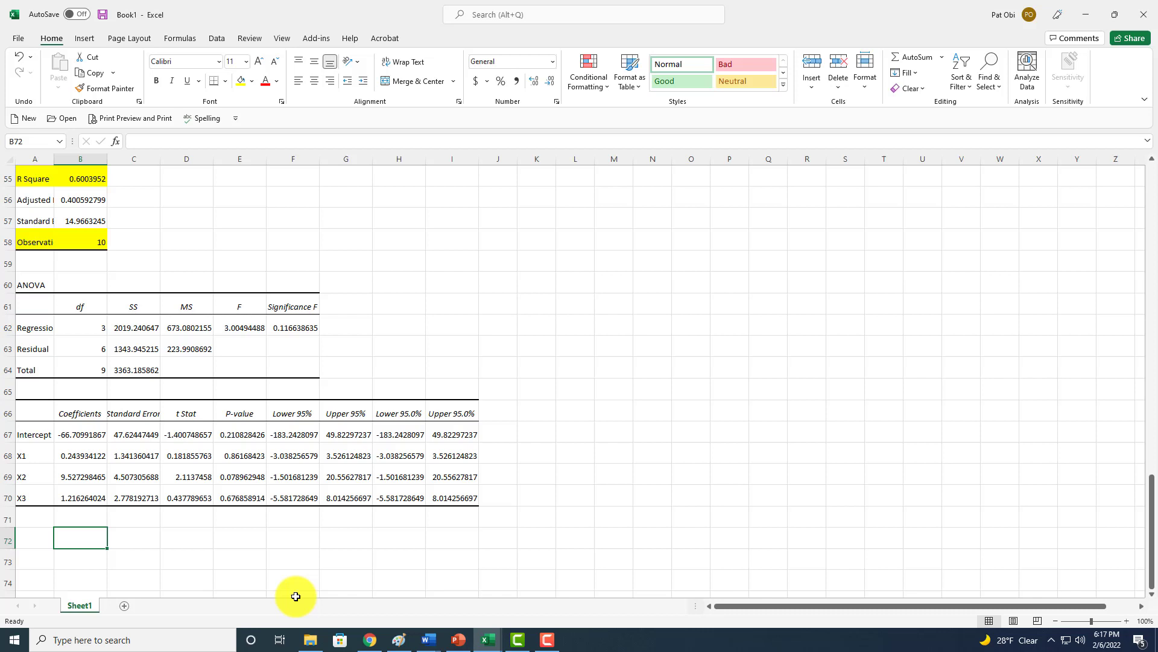
Enter =B58*B55 in B72 to compute observations times R Square
text(=)
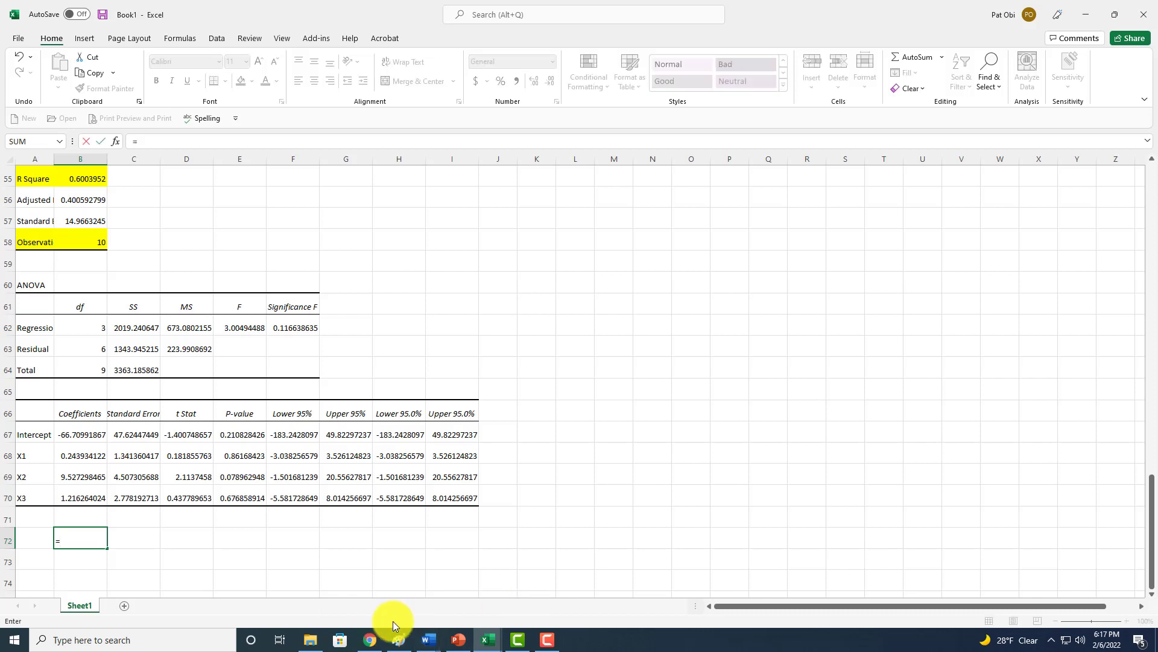
click(95, 239)
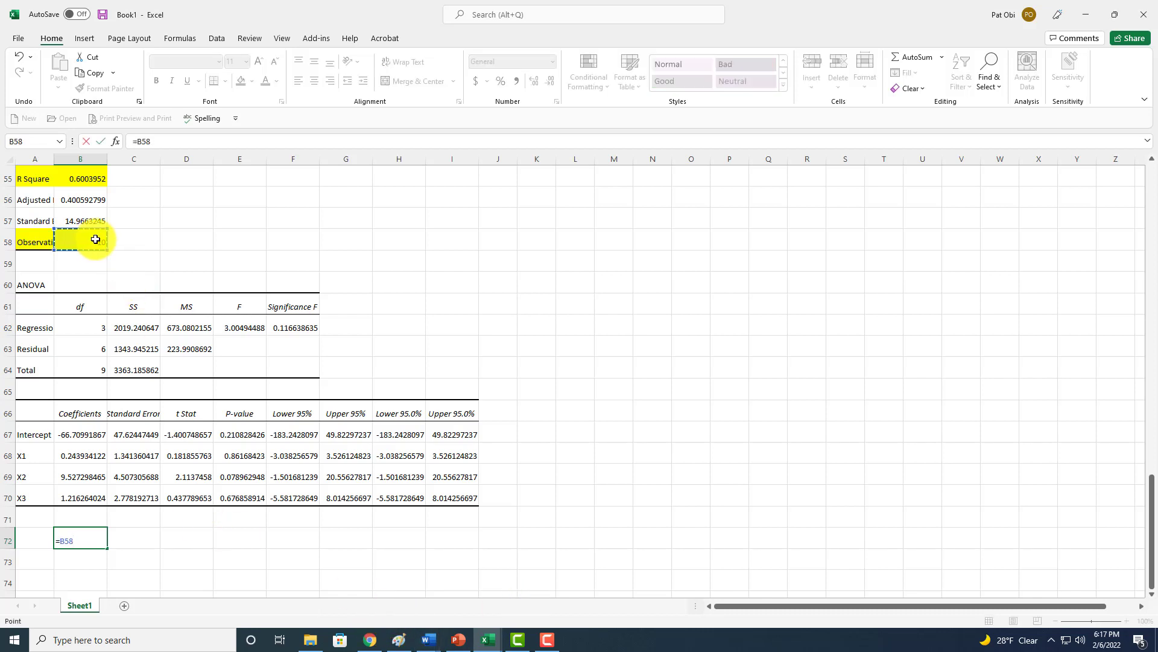
text(*)
scroll(105, 236, up, 1)
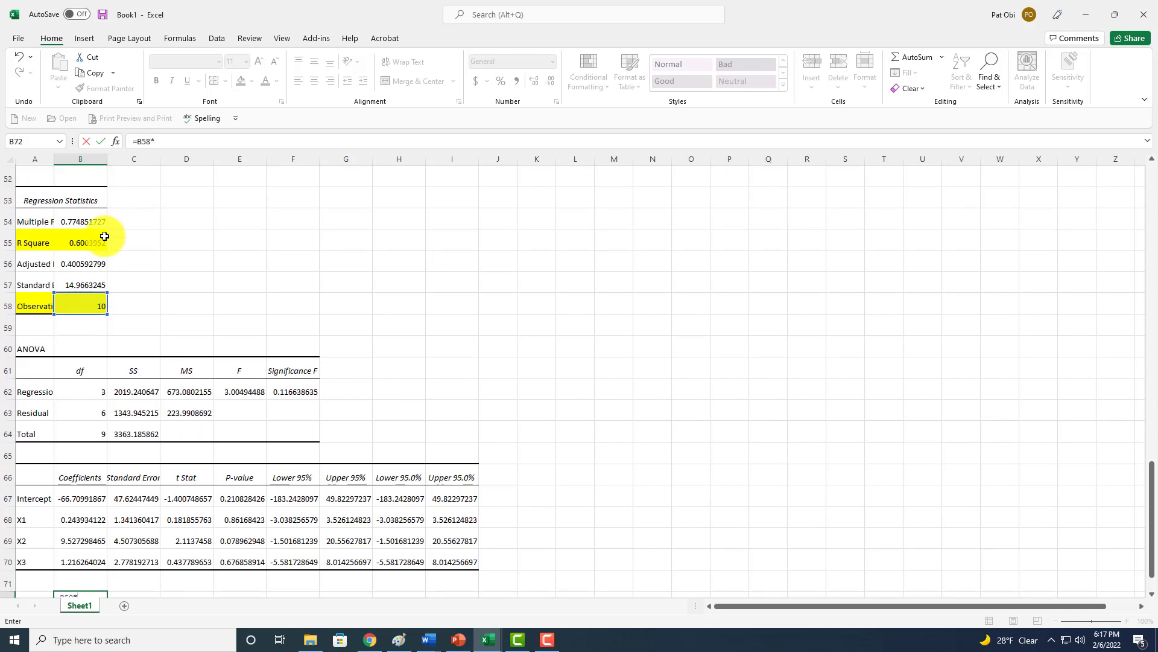
click(86, 240)
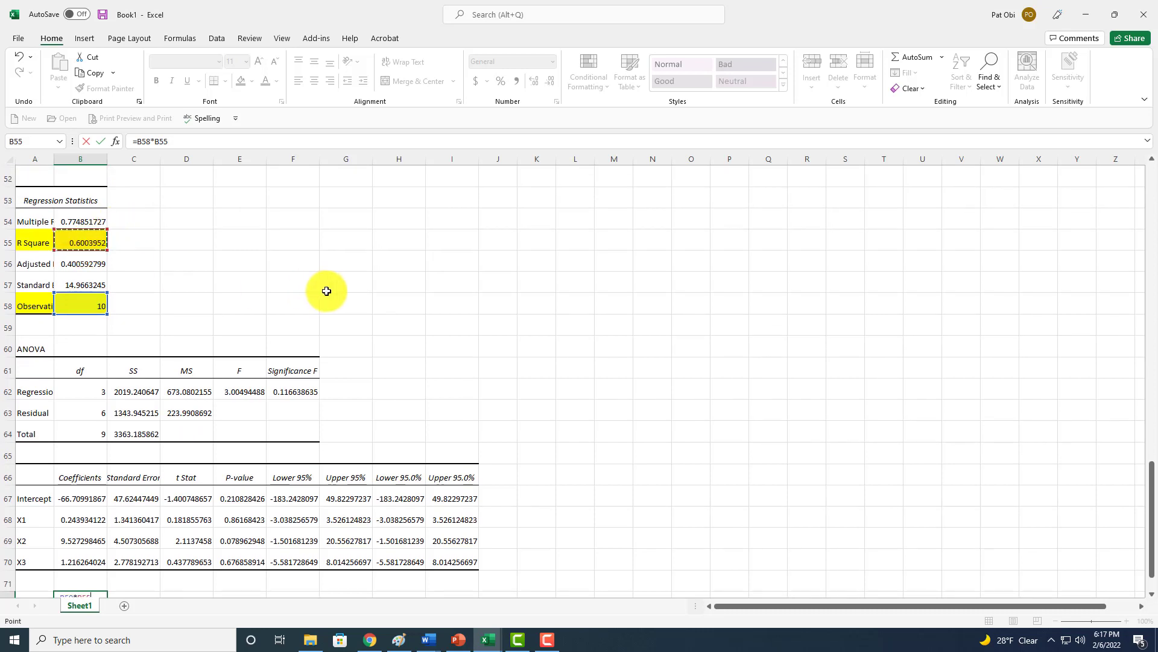
key(Return)
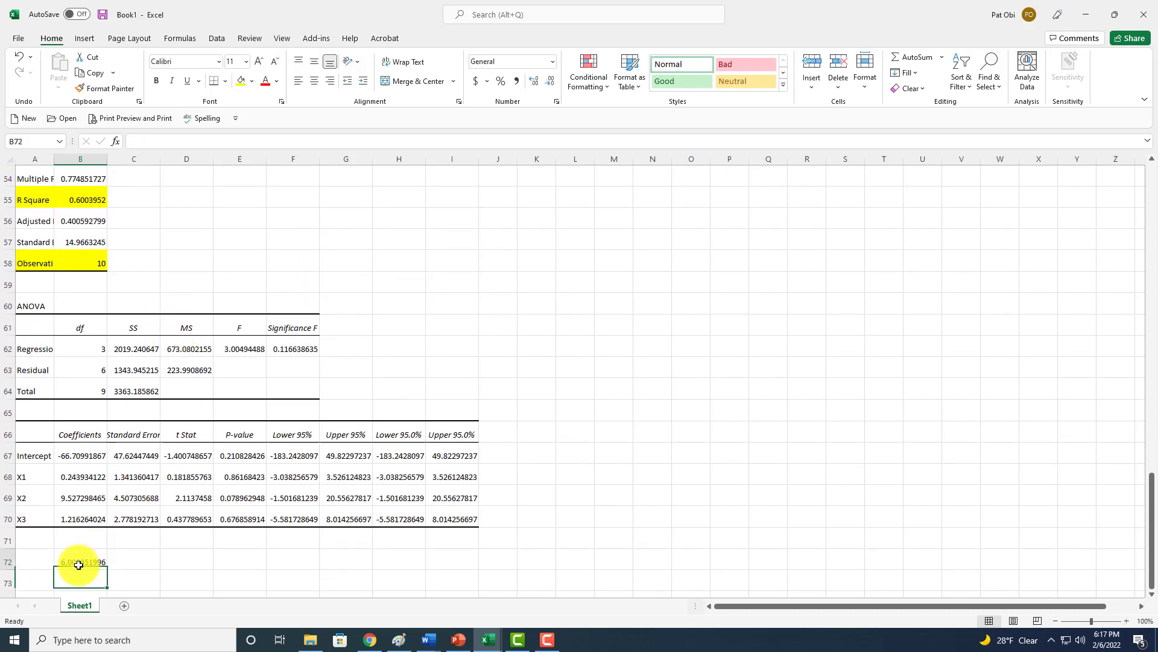
Format the test statistic in B72 with Comma Style to show 6.0040
click(78, 565)
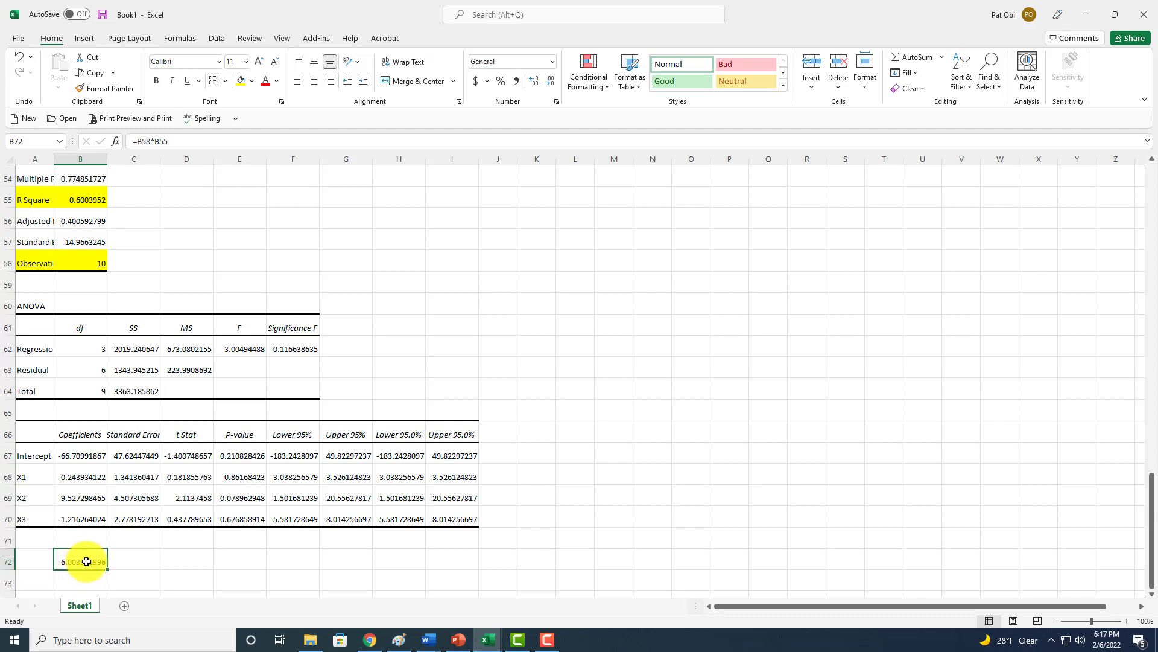
click(516, 81)
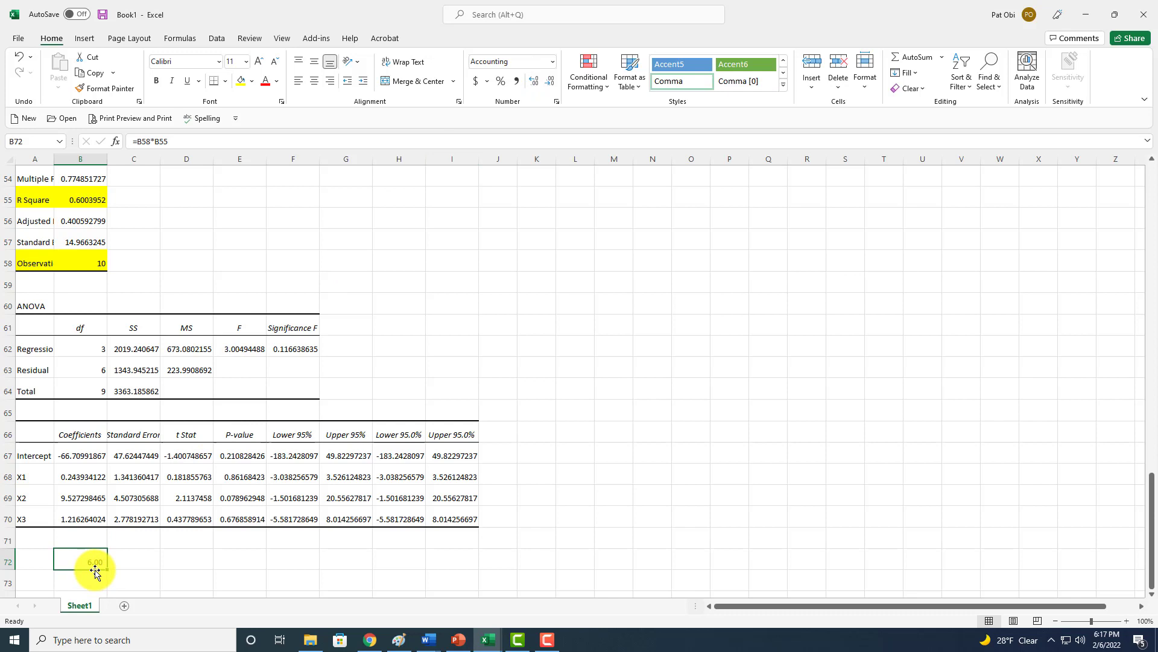
click(534, 81)
click(534, 81)
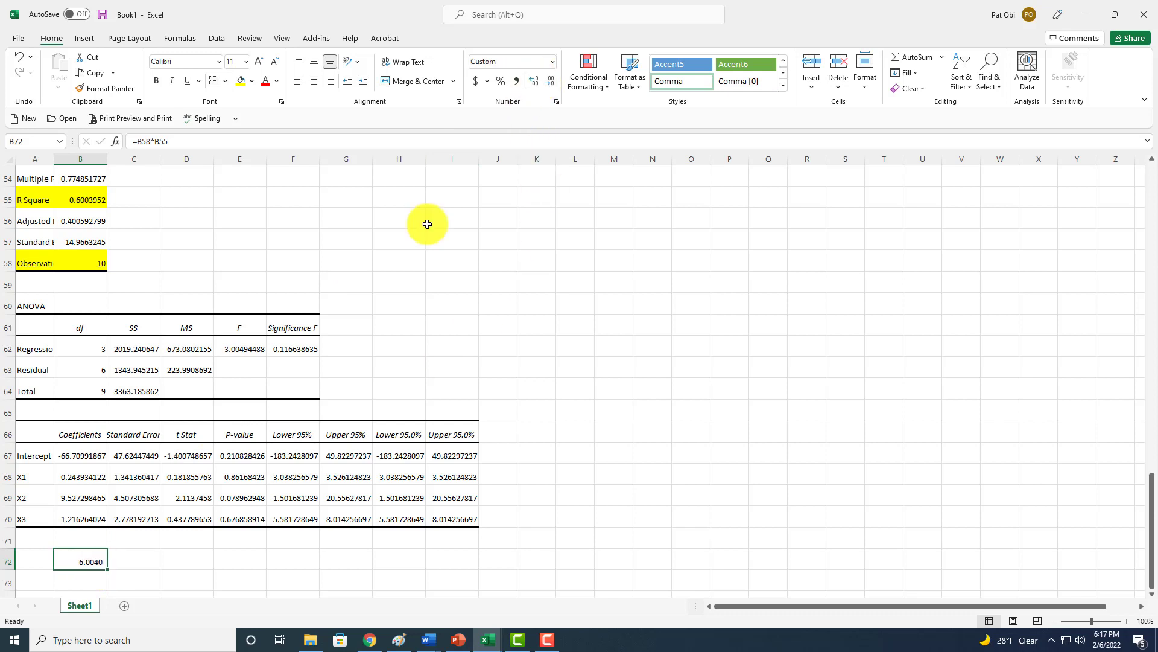
scroll(164, 505, down, 2)
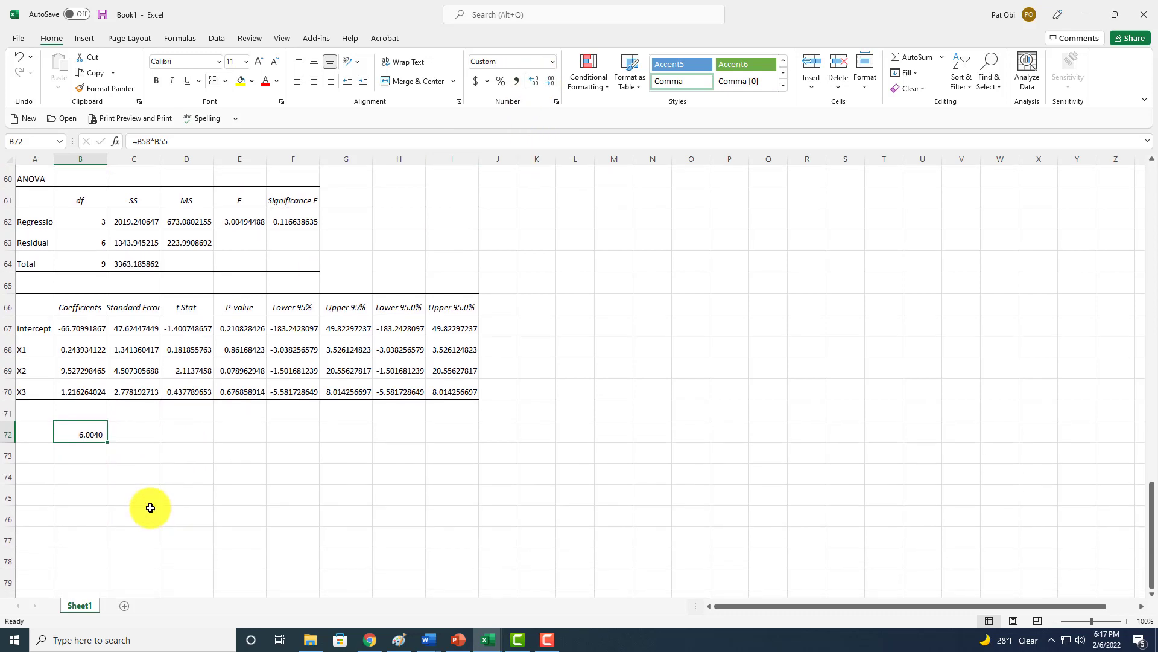
Label A73 'DF = k - 1' and enter 3 in B73
click(46, 461)
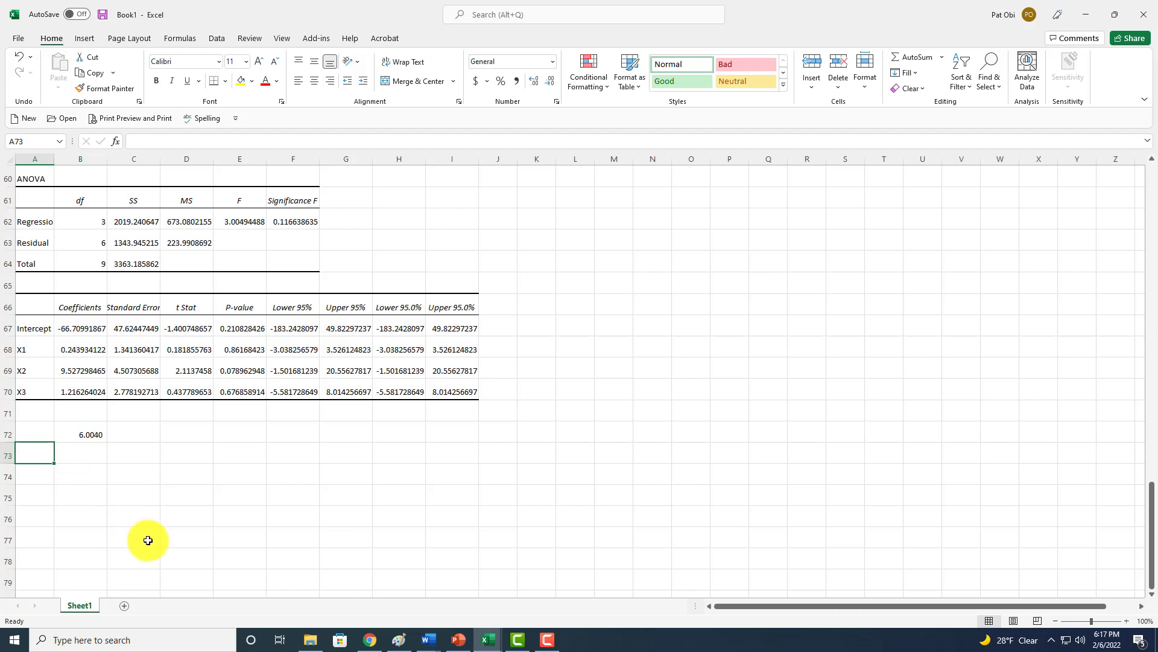
text(D)
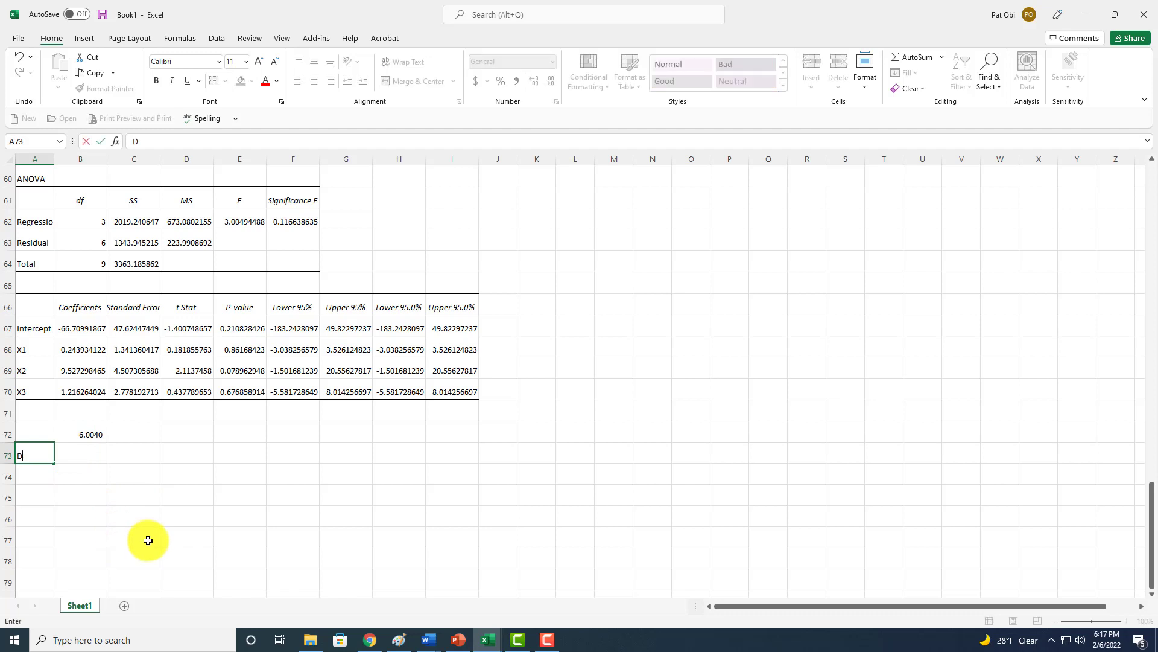
text(F = k - 1)
key(Return)
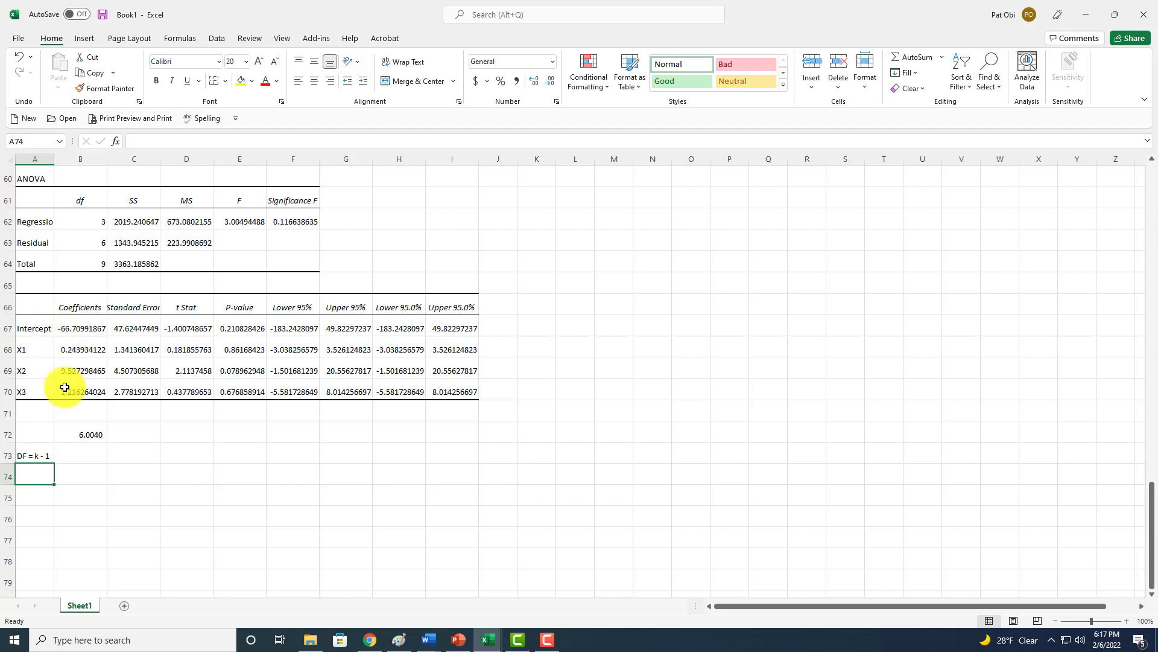
click(77, 454)
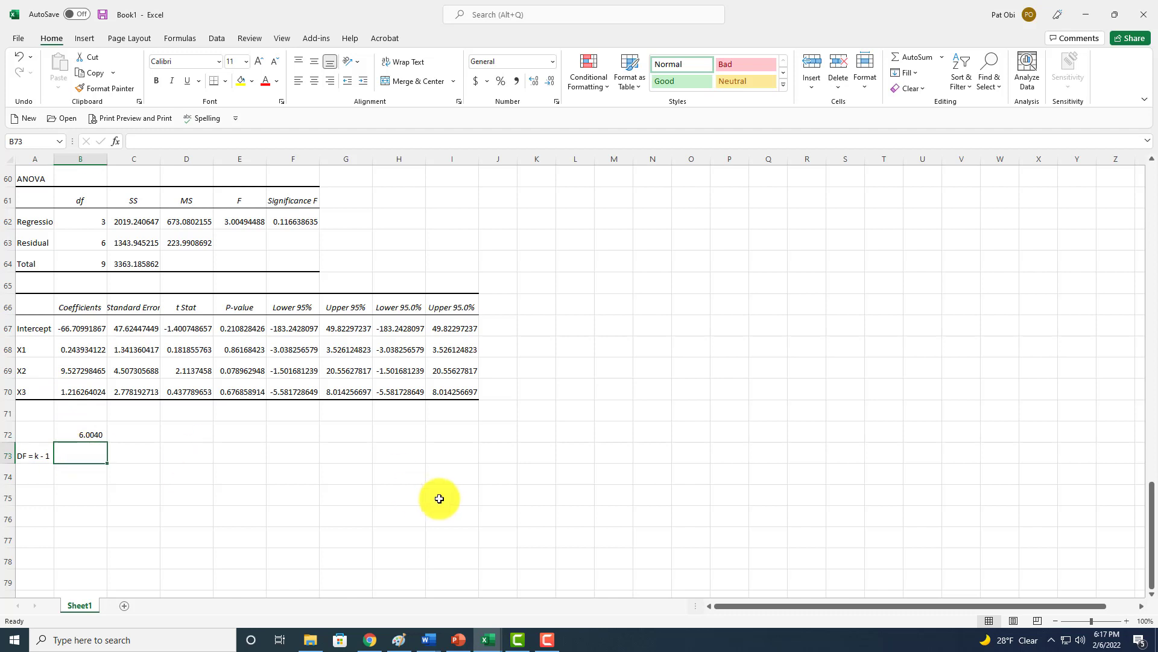
text(3)
key(Return)
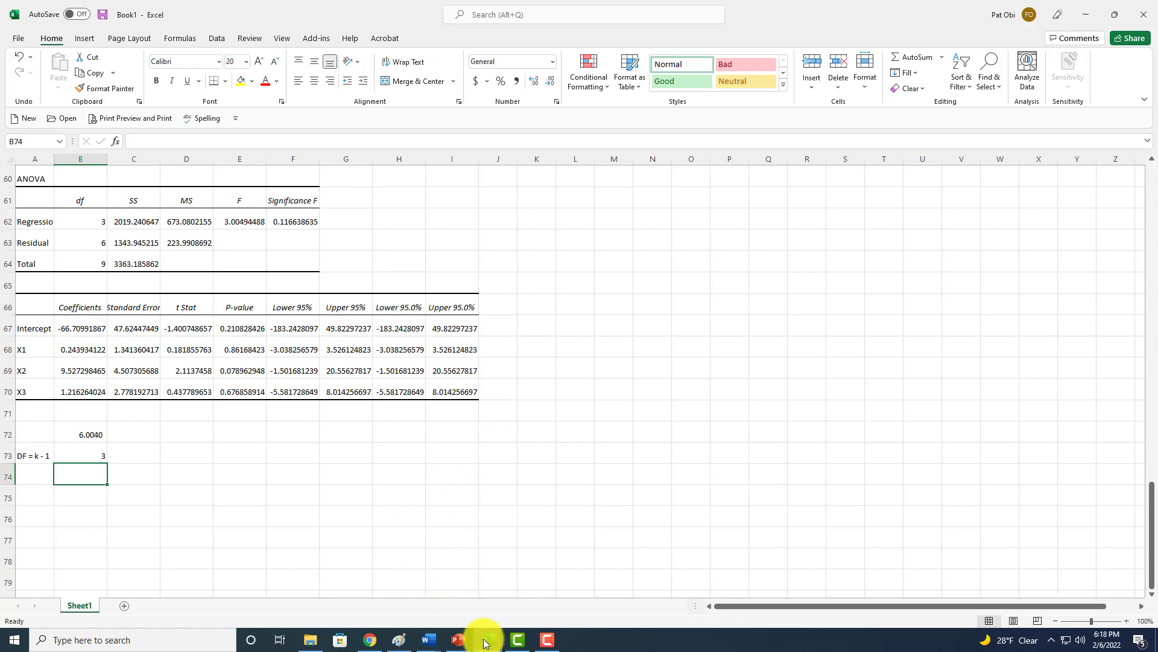
Highlight the 3 df, 0.05 critical value 7.81473 yellow in the Chi-Square Table, then return to Book1
mouse_move(485, 641)
click(406, 605)
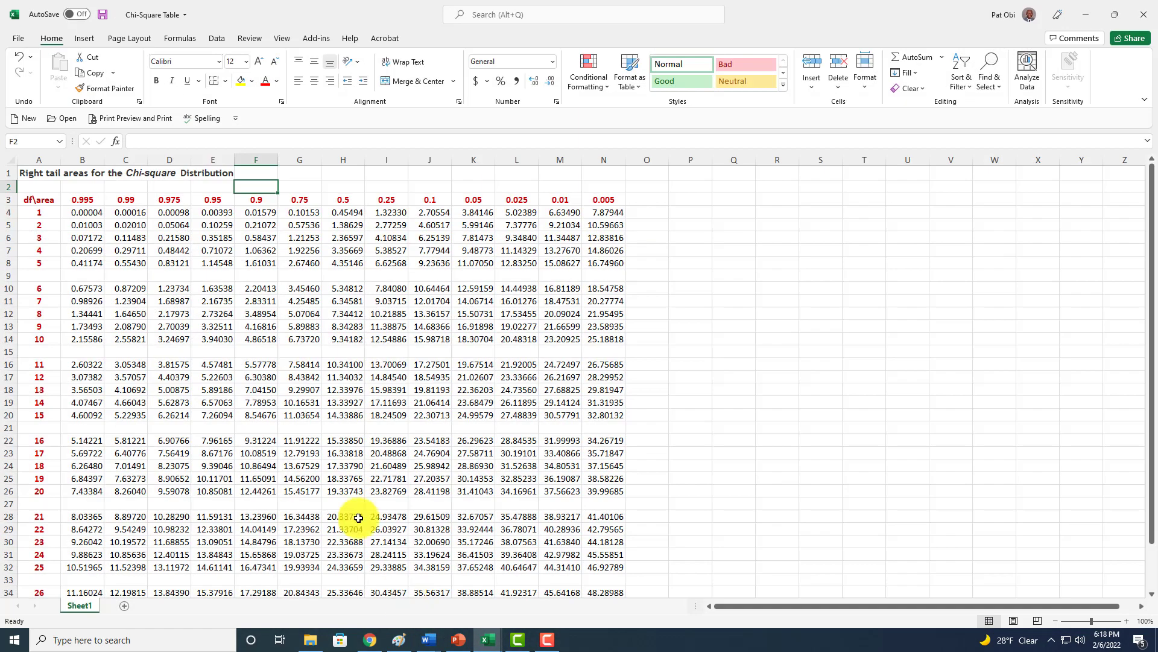
click(8, 238)
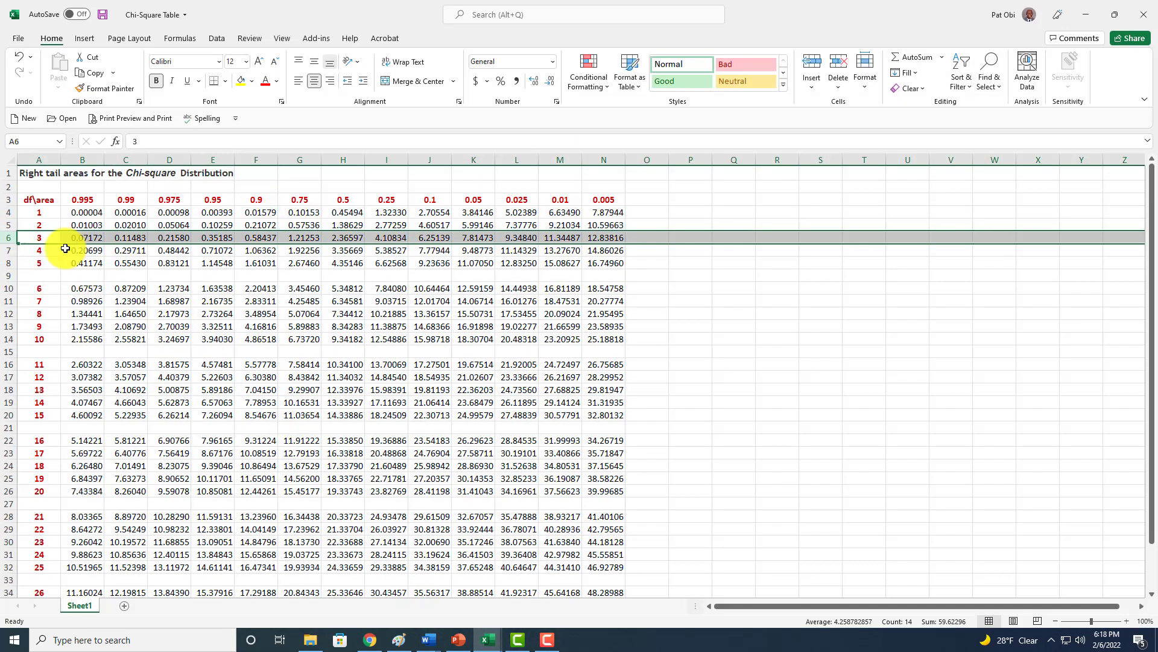
click(41, 238)
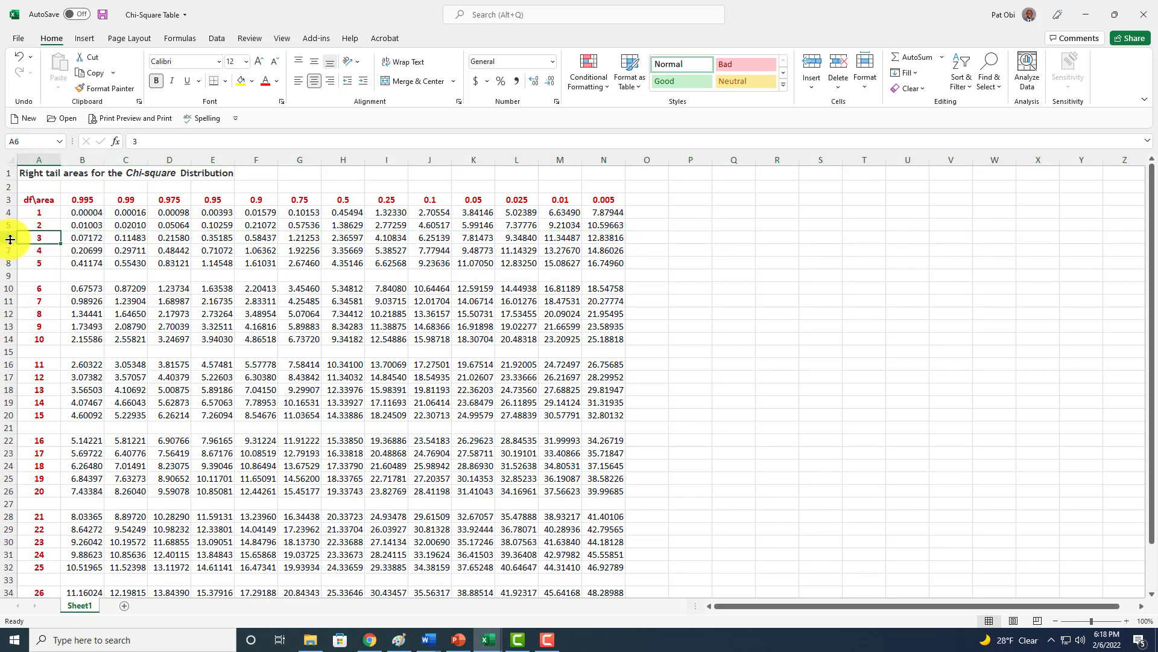
click(10, 239)
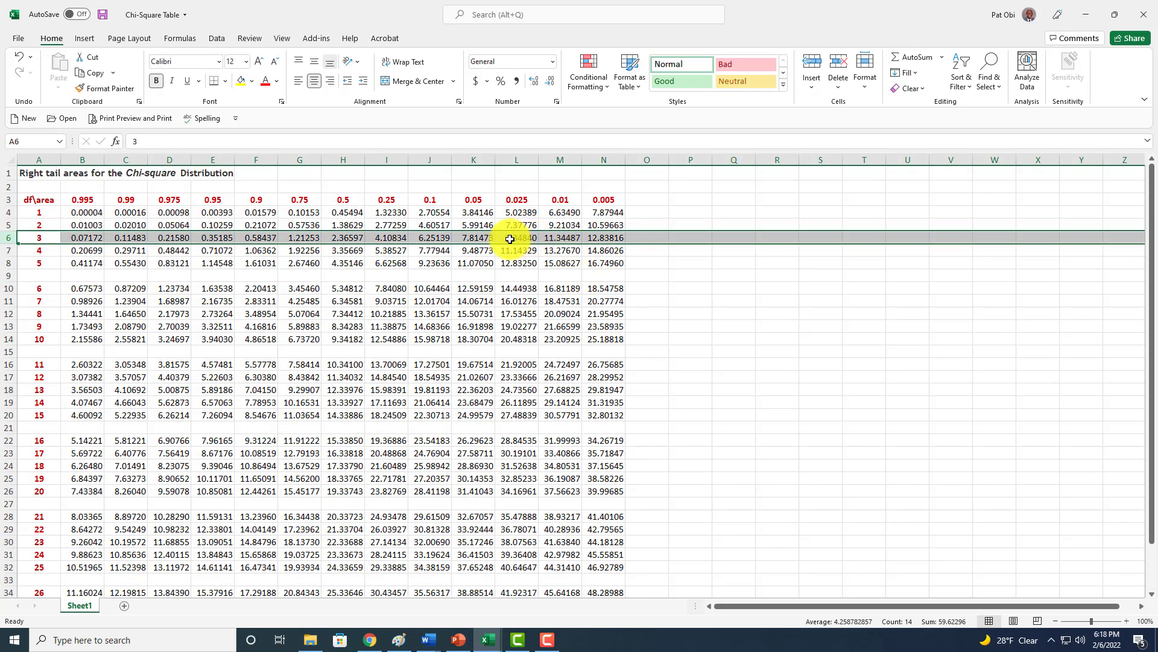
click(476, 237)
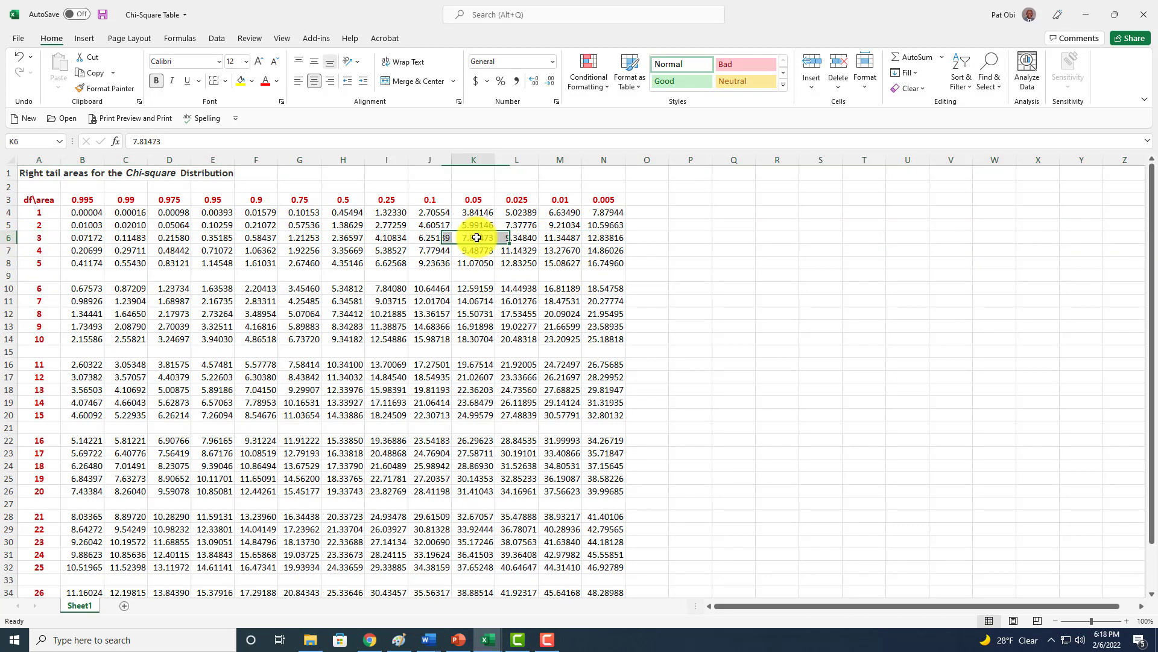
click(241, 81)
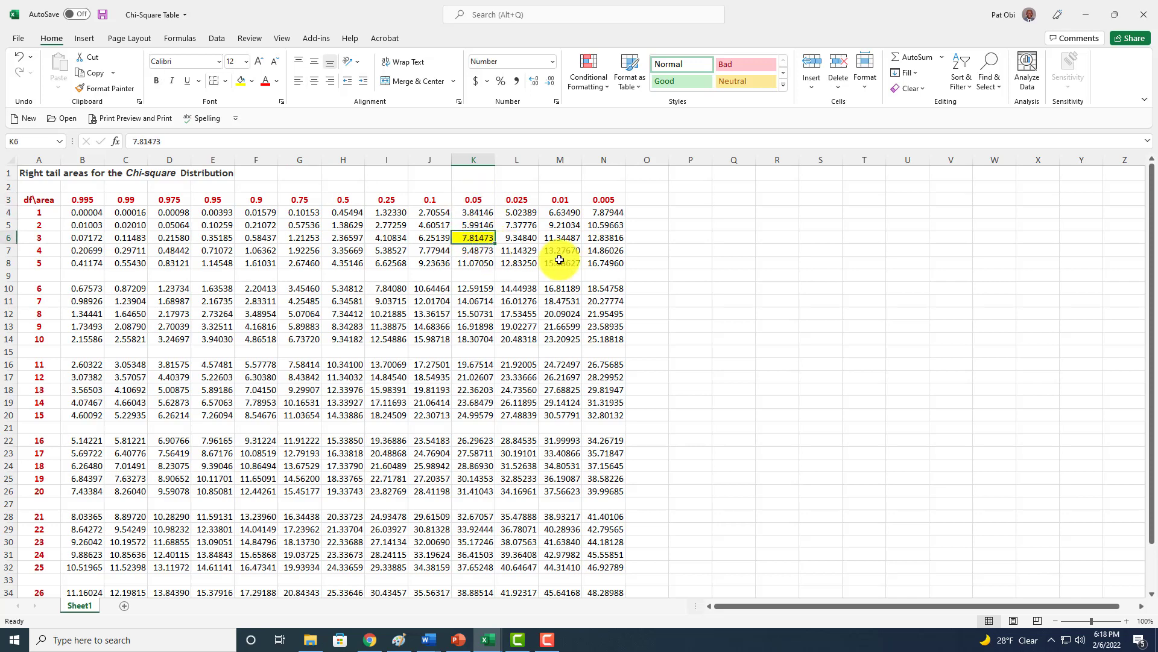
key(alt+Tab)
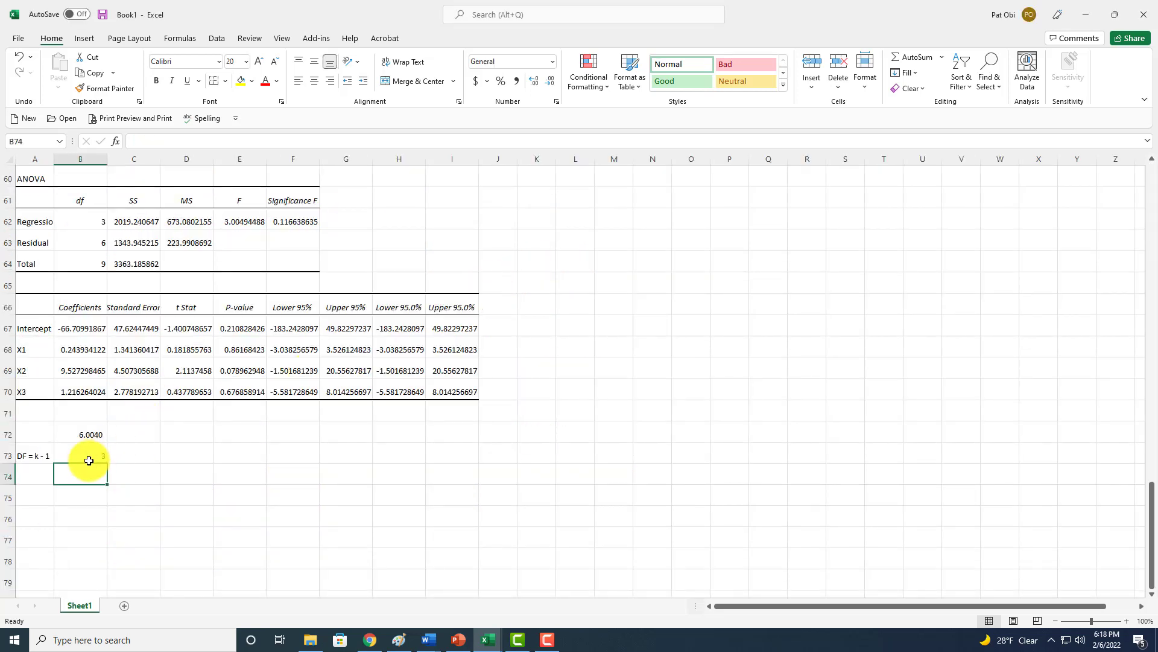
Enter the critical value 7.8 in B74, compare it with 6.0040, then return to PowerPoint
text(7.)
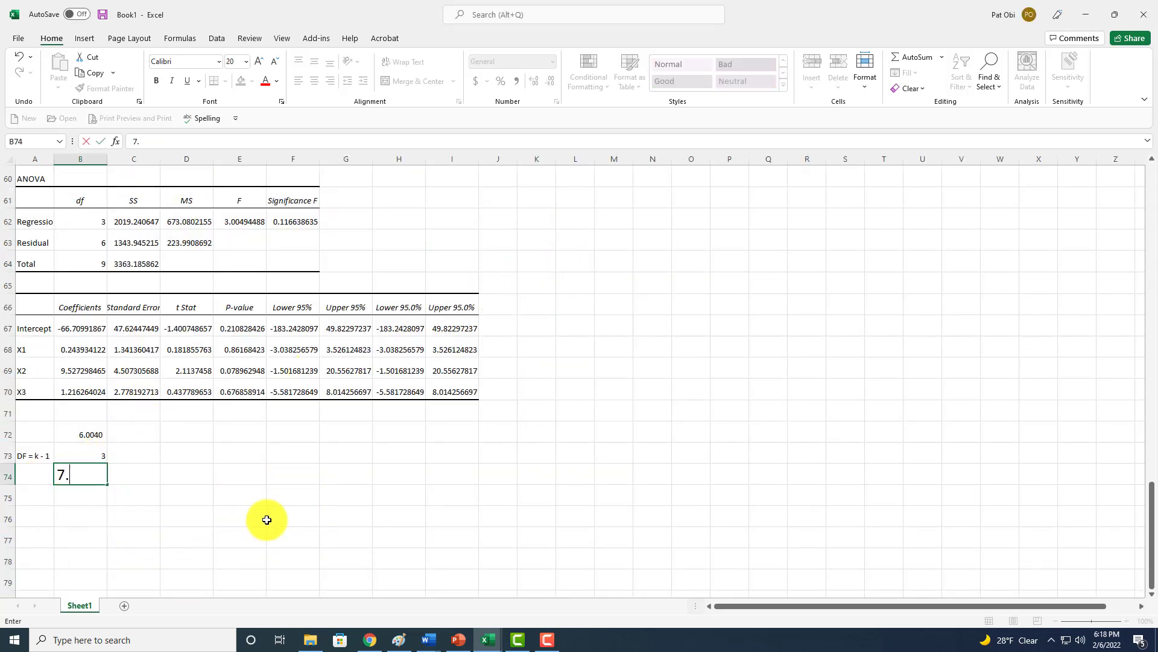
text(8)
key(Return)
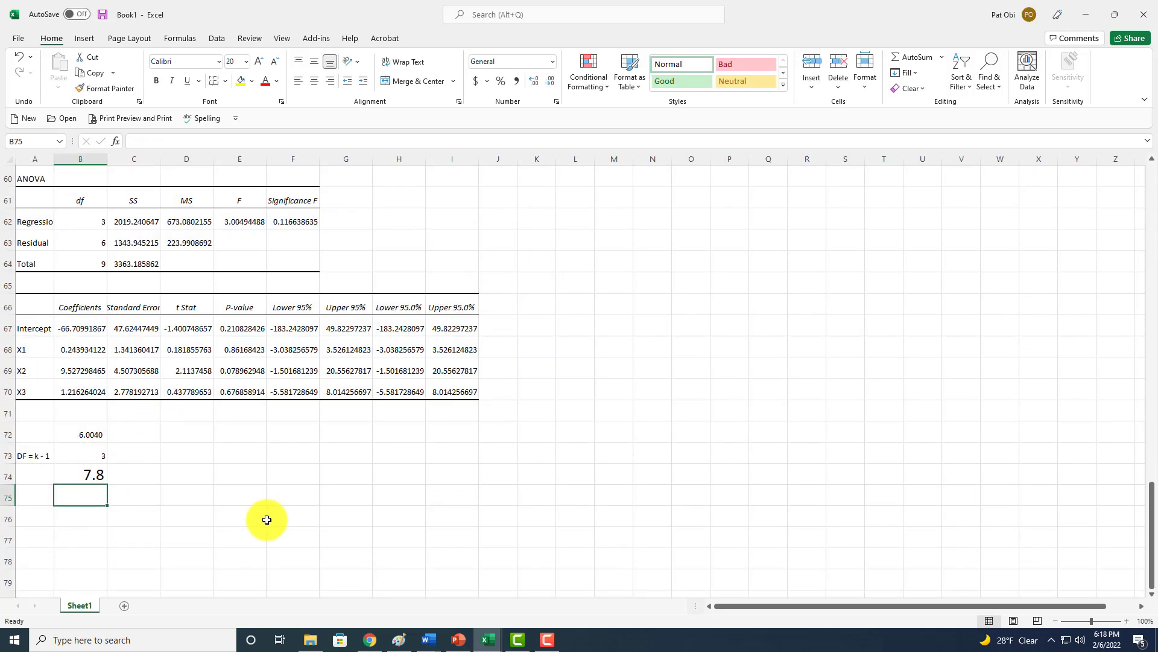
click(86, 437)
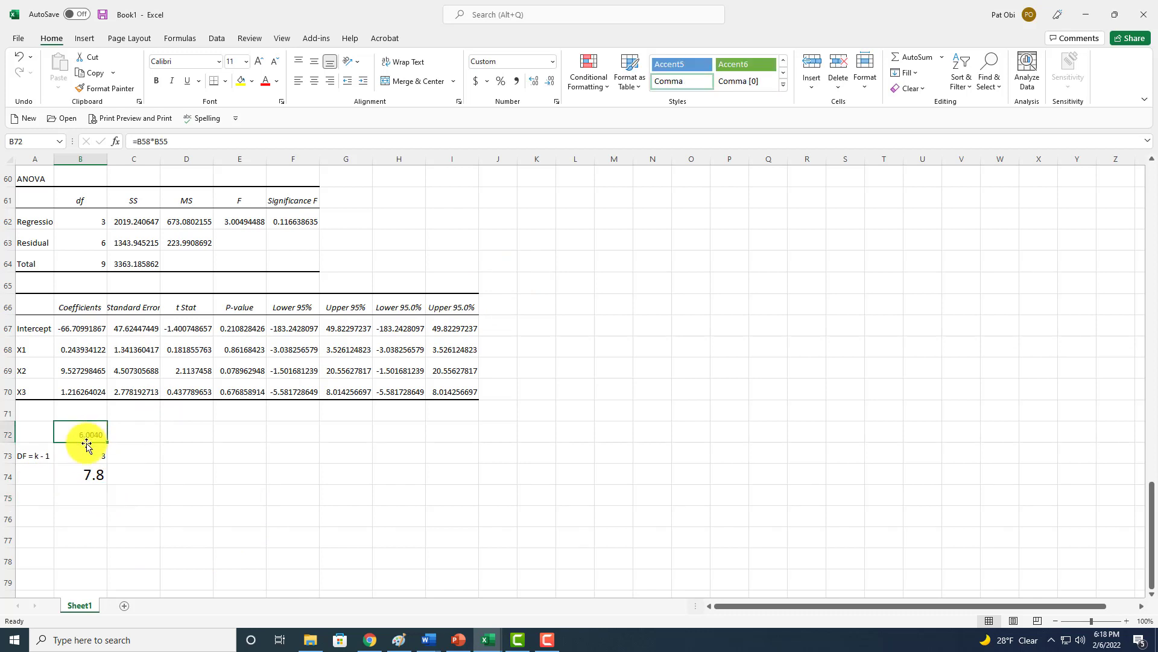
click(90, 474)
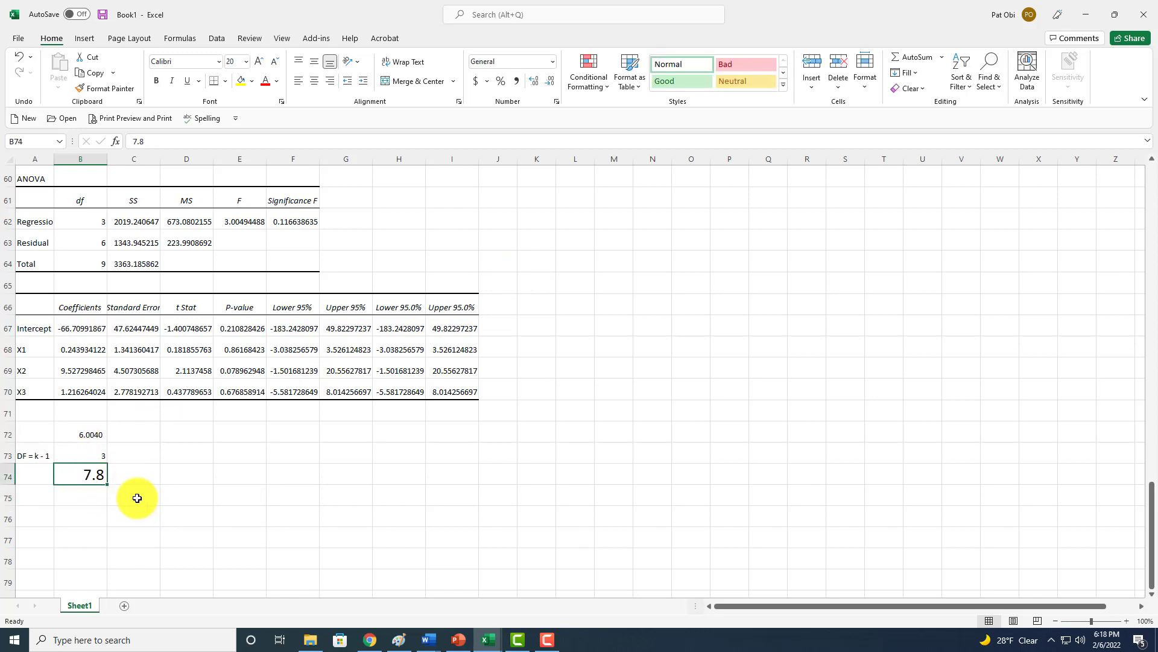
click(459, 641)
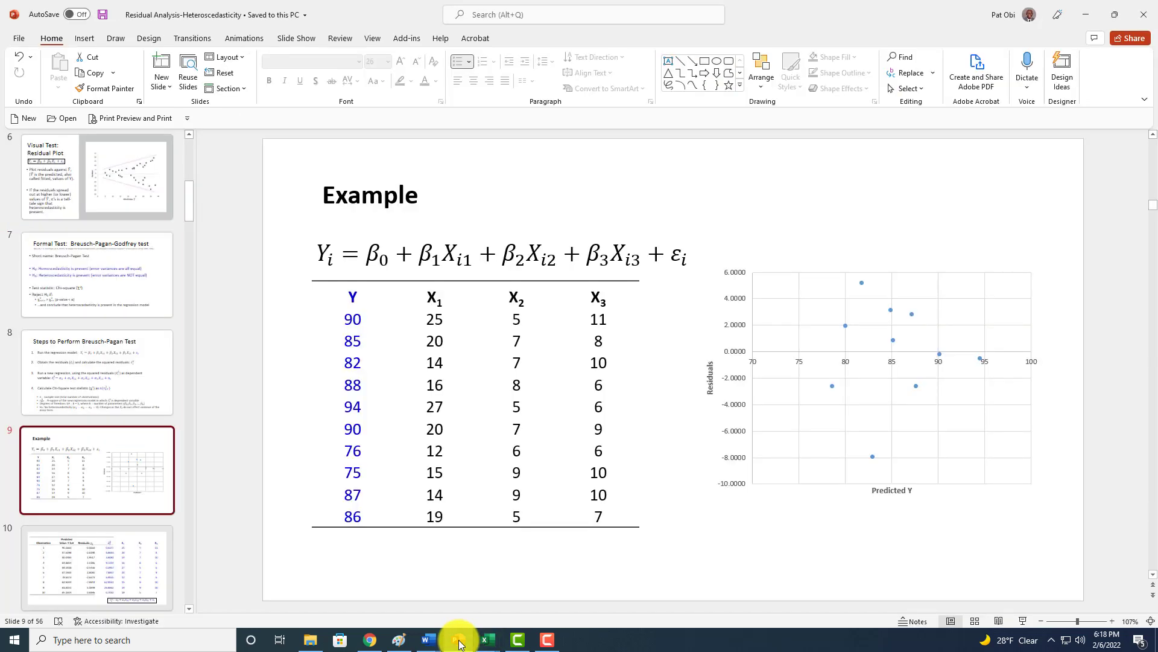
Present the slide show and advance to the slide tabulating residuals, squared residuals and X1–X3
click(1023, 622)
click(1039, 620)
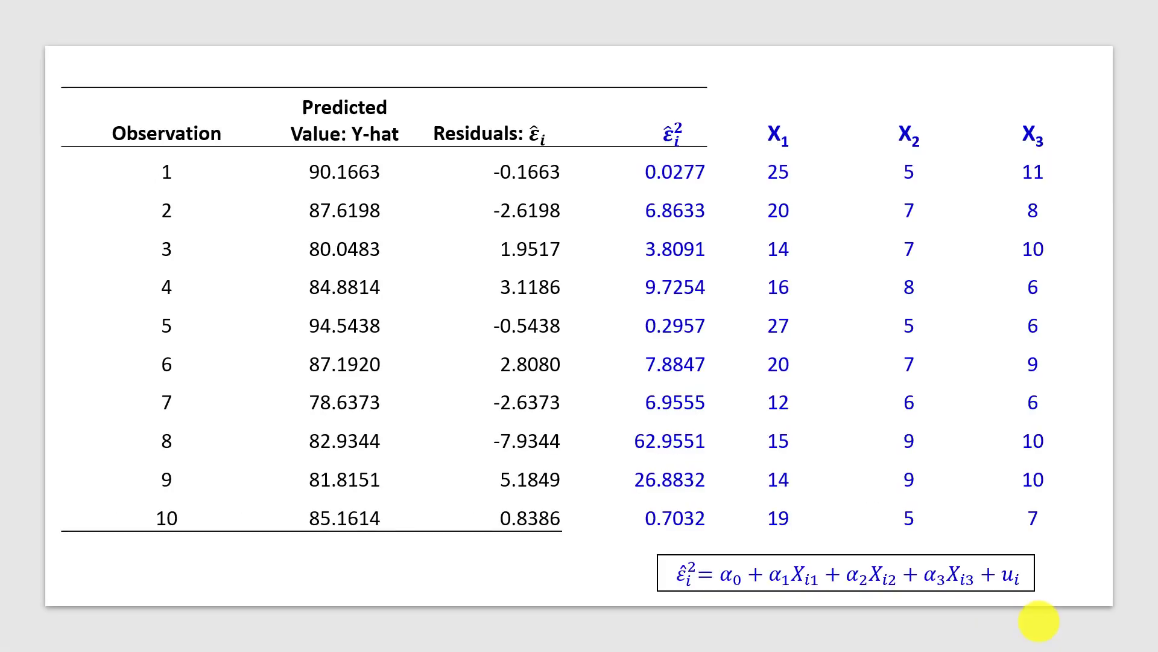